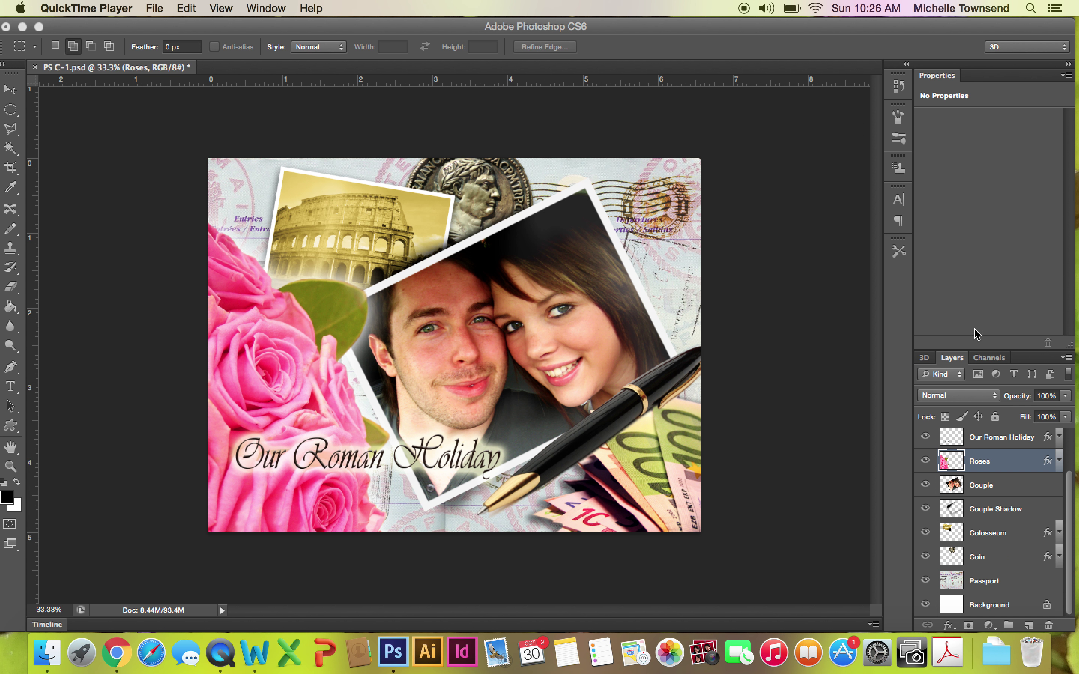
Set the layer thumbnails to the medium size, the second smallest picture size offered.
left_click(1068, 363)
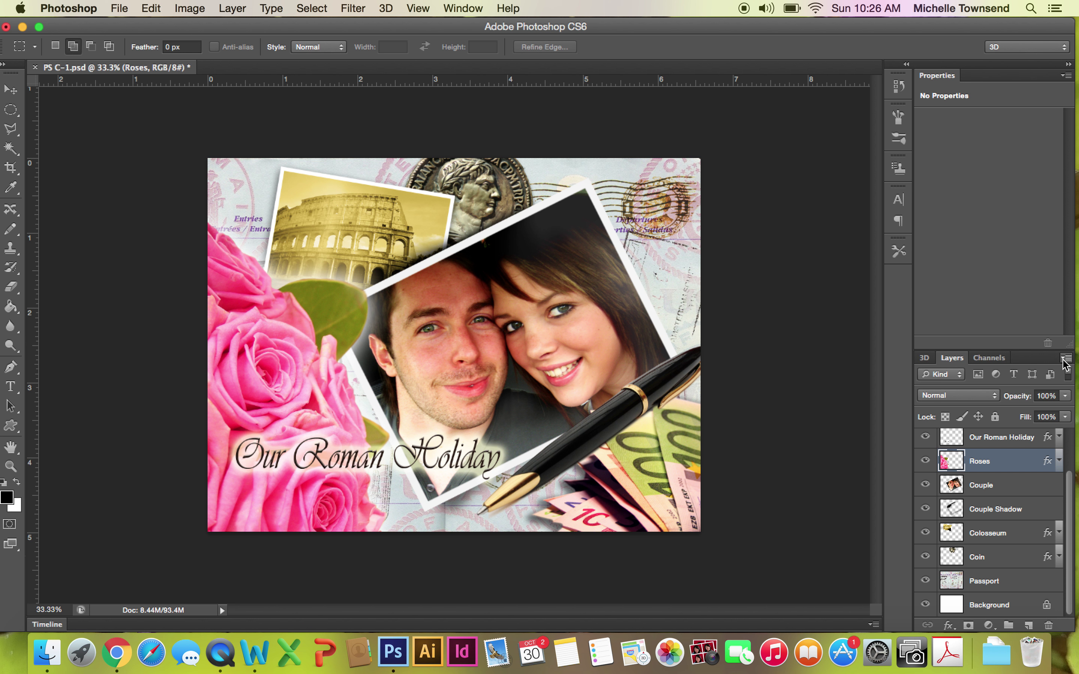
left_click(1065, 359)
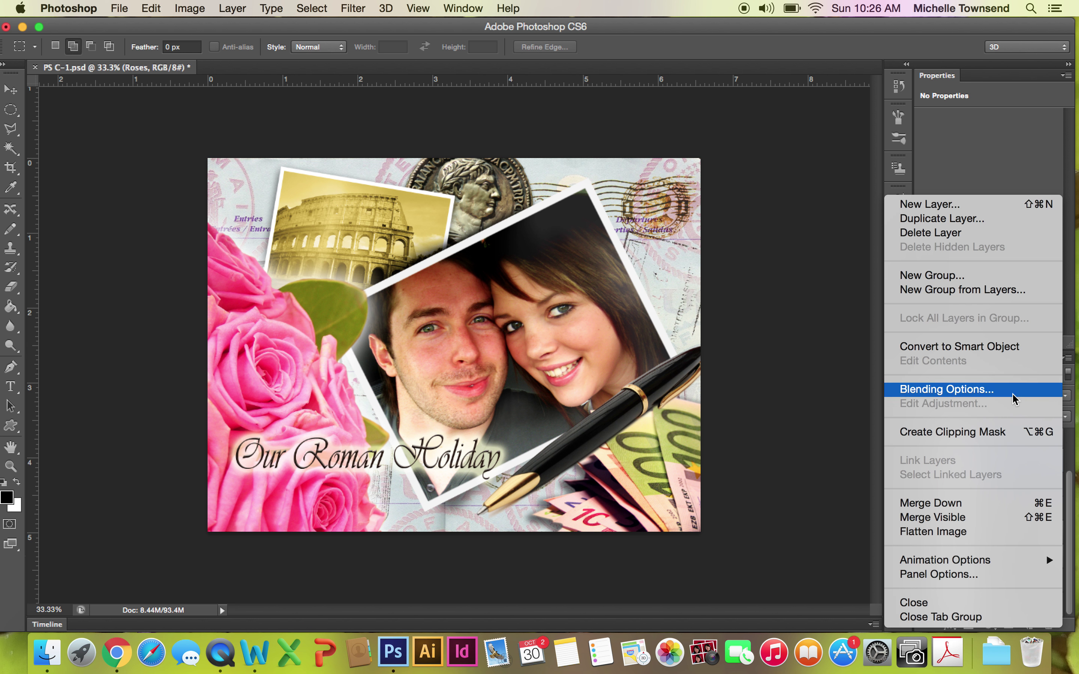
left_click(1002, 575)
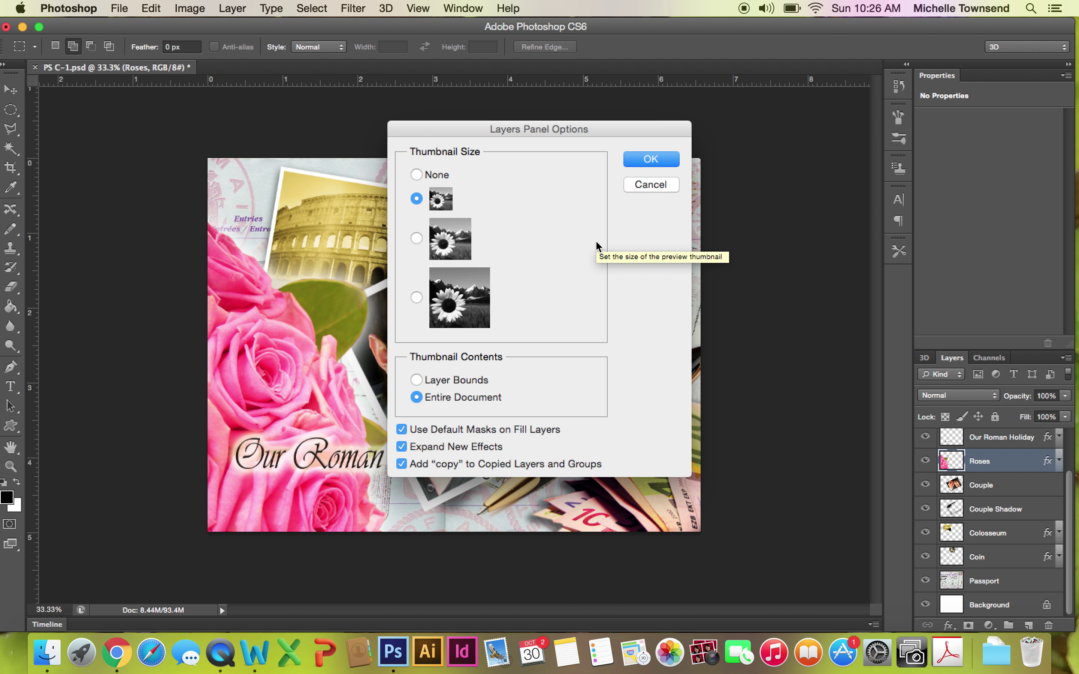
left_click(417, 238)
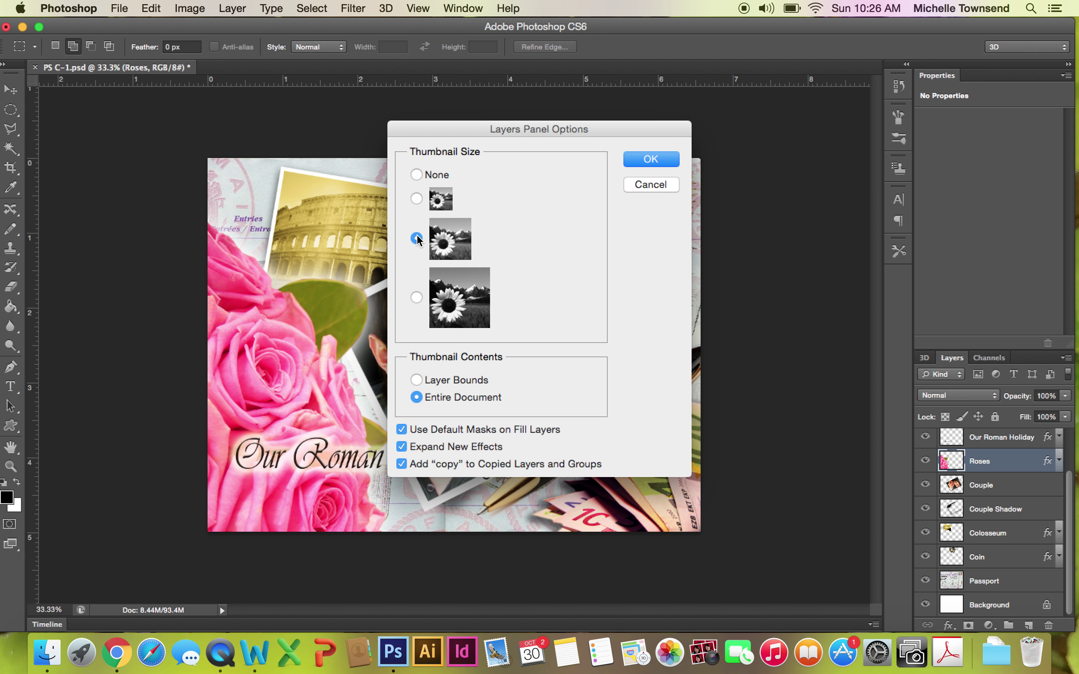
left_click(642, 160)
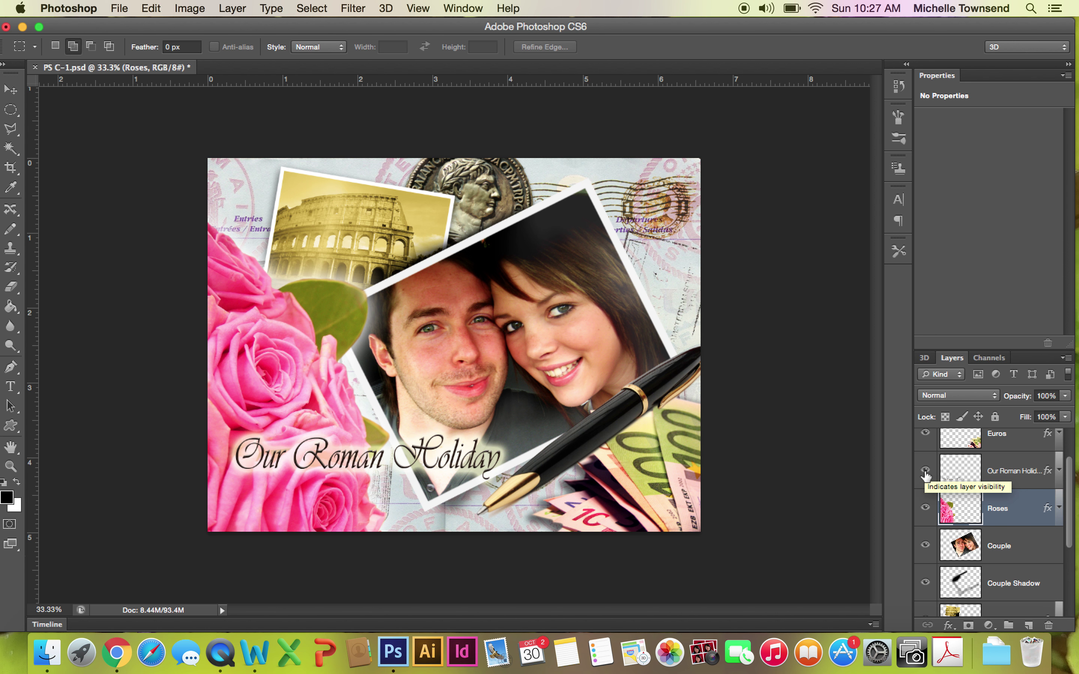
Hide every layer except Passport, and make Coin, Colosseum and Couple Shadow visible again one by one.
scroll(926, 475, "down", 5)
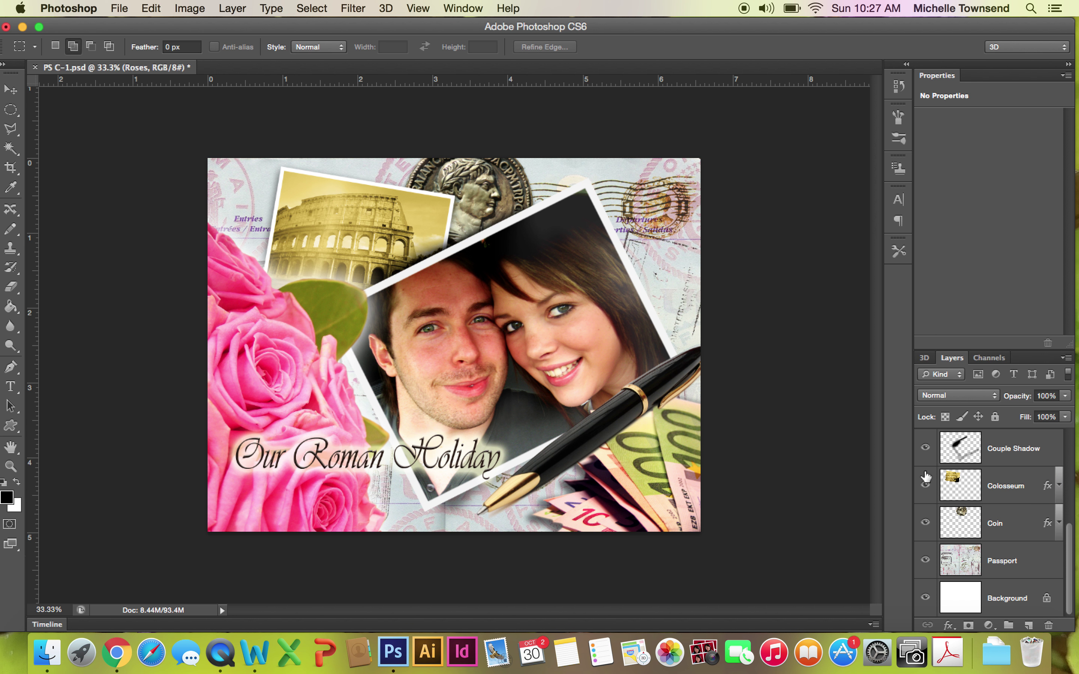
left_click(926, 561, "alt")
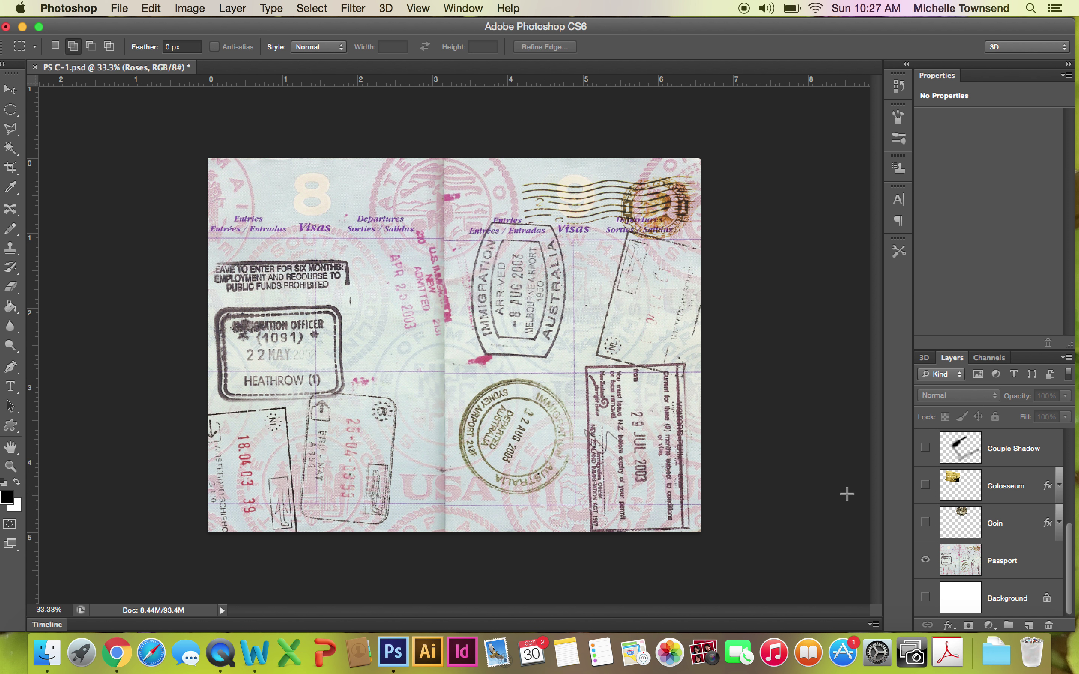
left_click(925, 523)
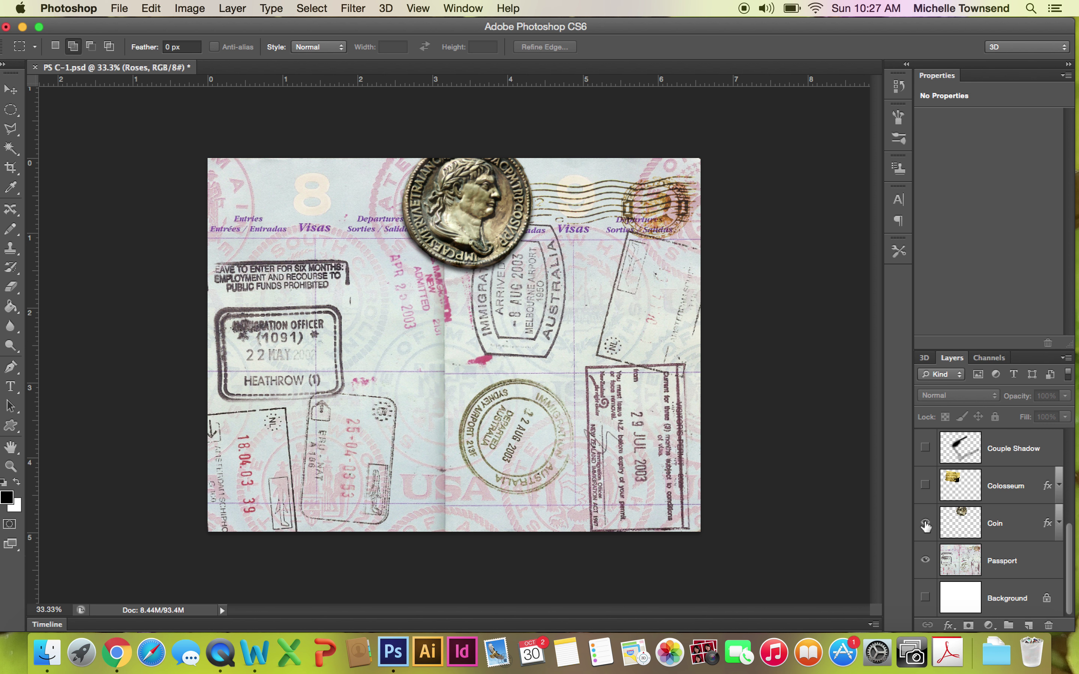
left_click(924, 485)
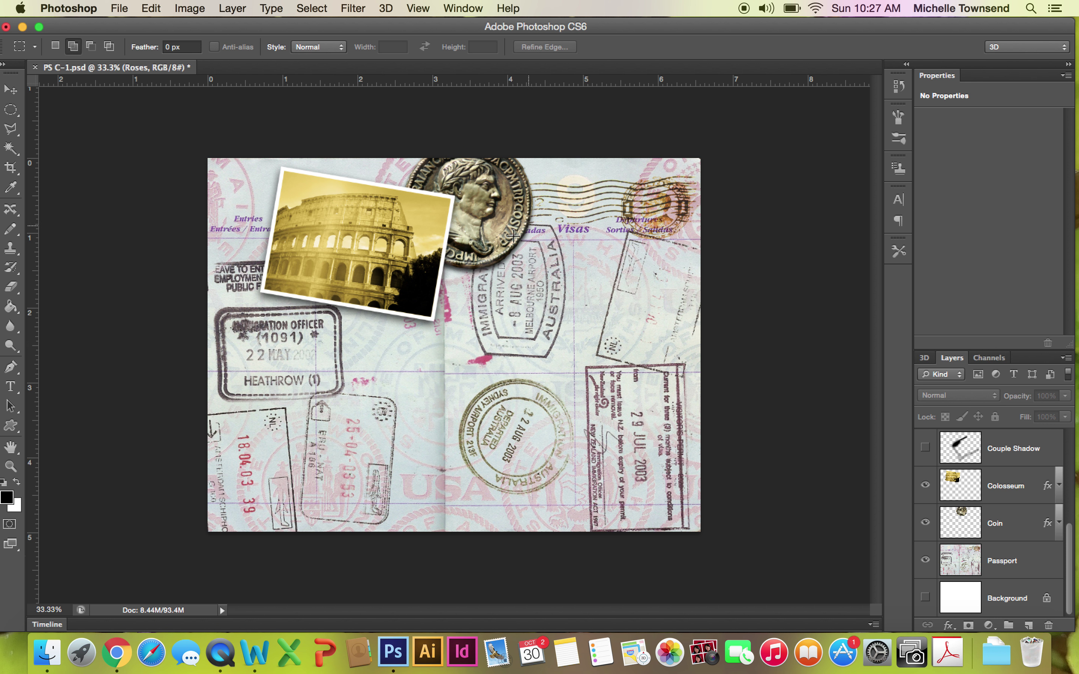
left_click(925, 450)
Restore the visibility of the Couple, Roses, Our Roman Holiday, Euros, Pen and Background layers one by one.
scroll(925, 451, "up", 3)
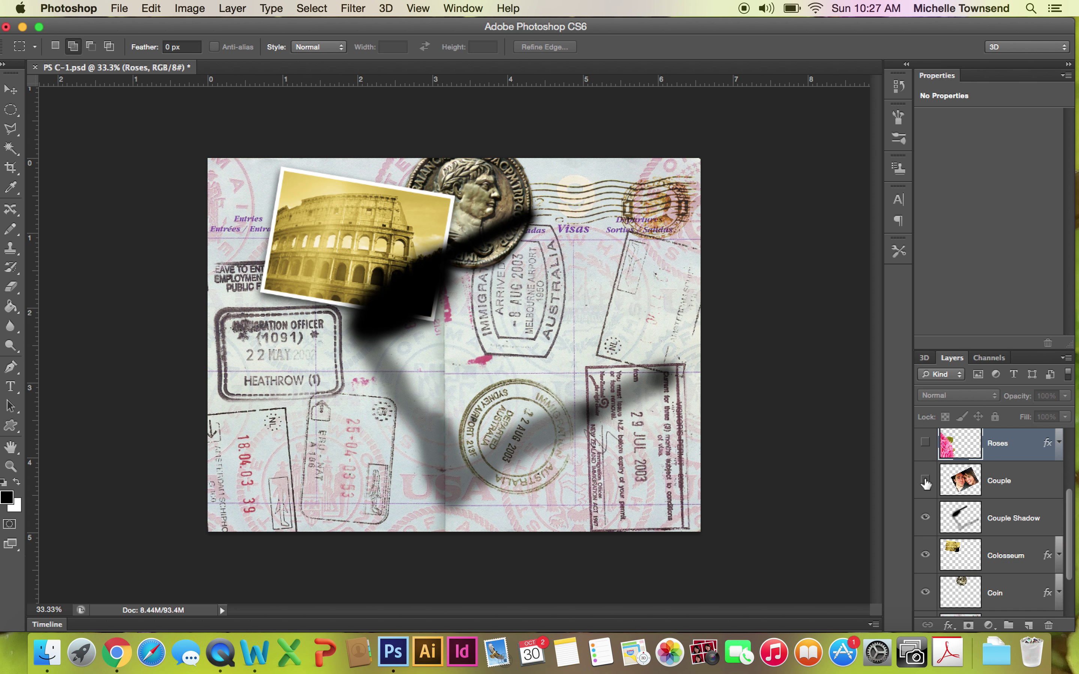
left_click(925, 481)
left_click(926, 443)
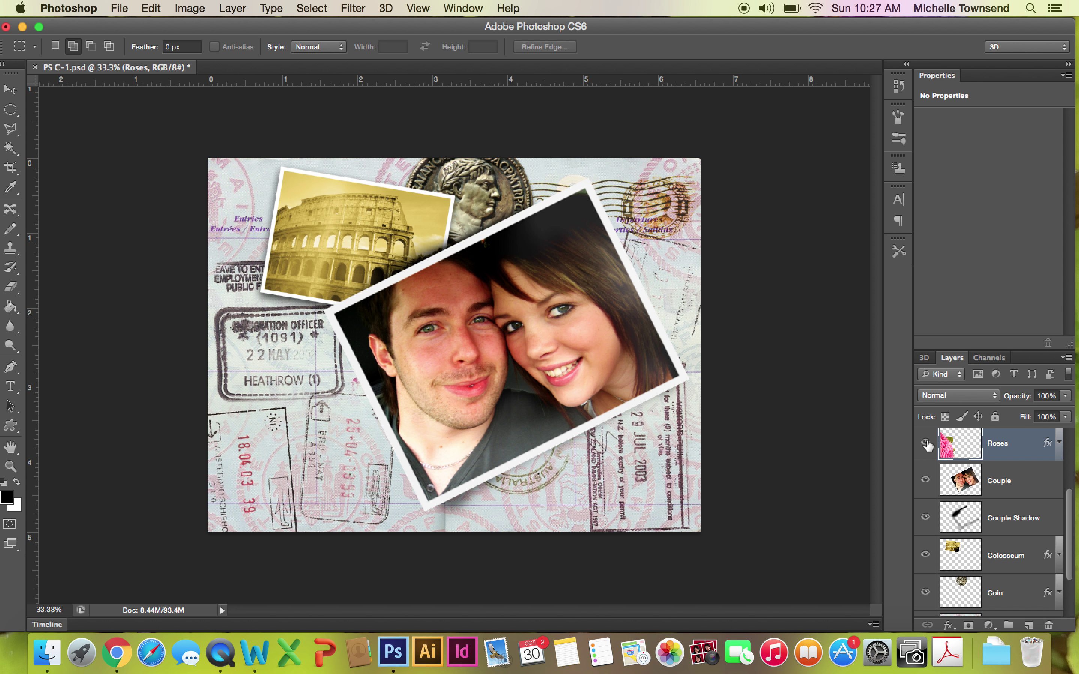
left_click(926, 443)
scroll(928, 445, "up", 1)
scroll(927, 446, "up", 2)
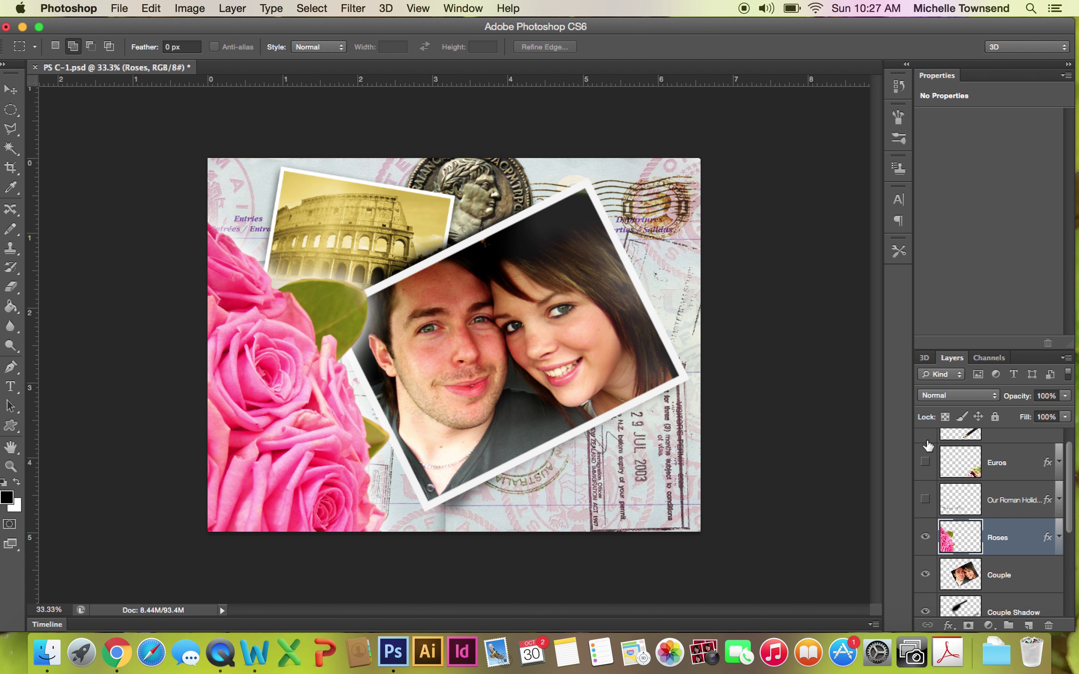
left_click(926, 501)
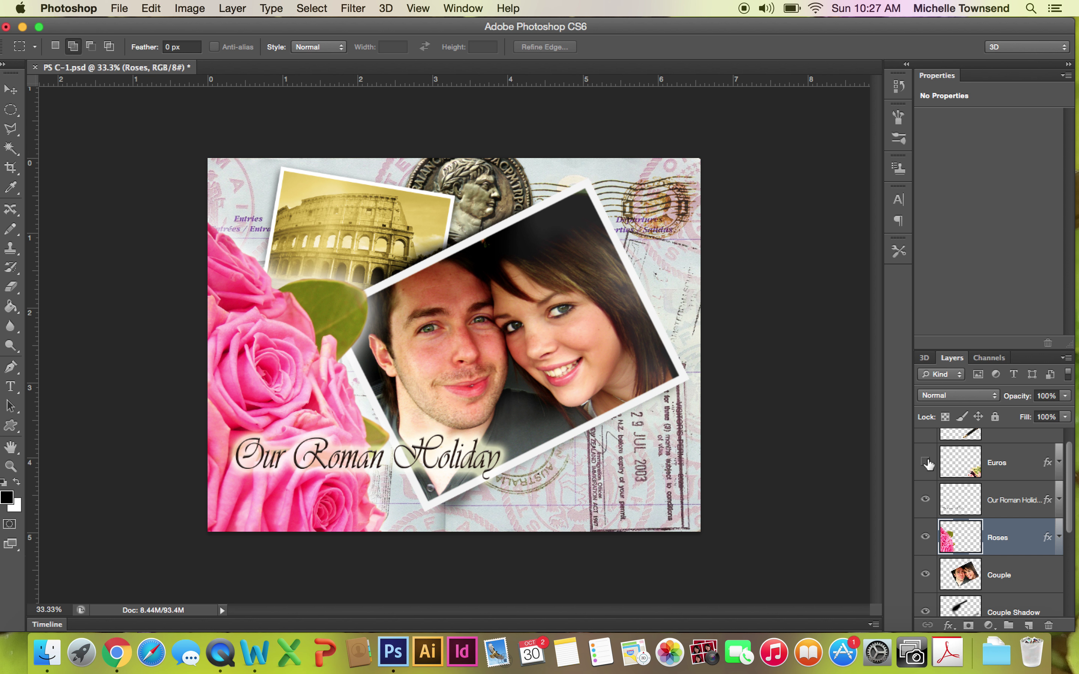
left_click(927, 463)
scroll(929, 465, "up", 1)
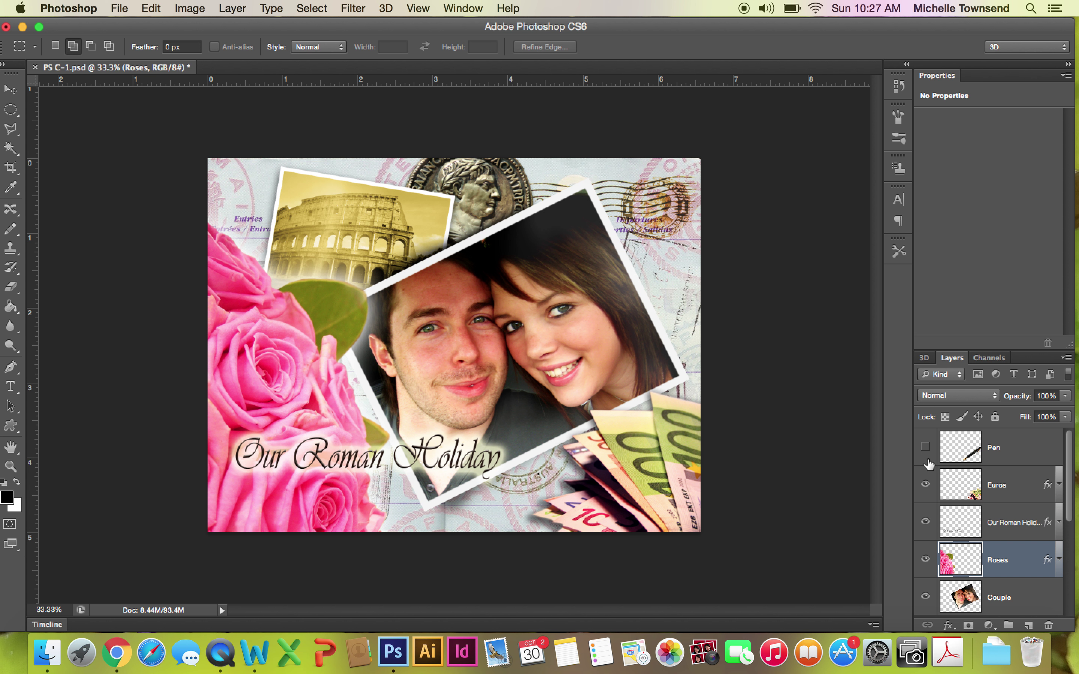
left_click(926, 454)
scroll(927, 454, "down", 5)
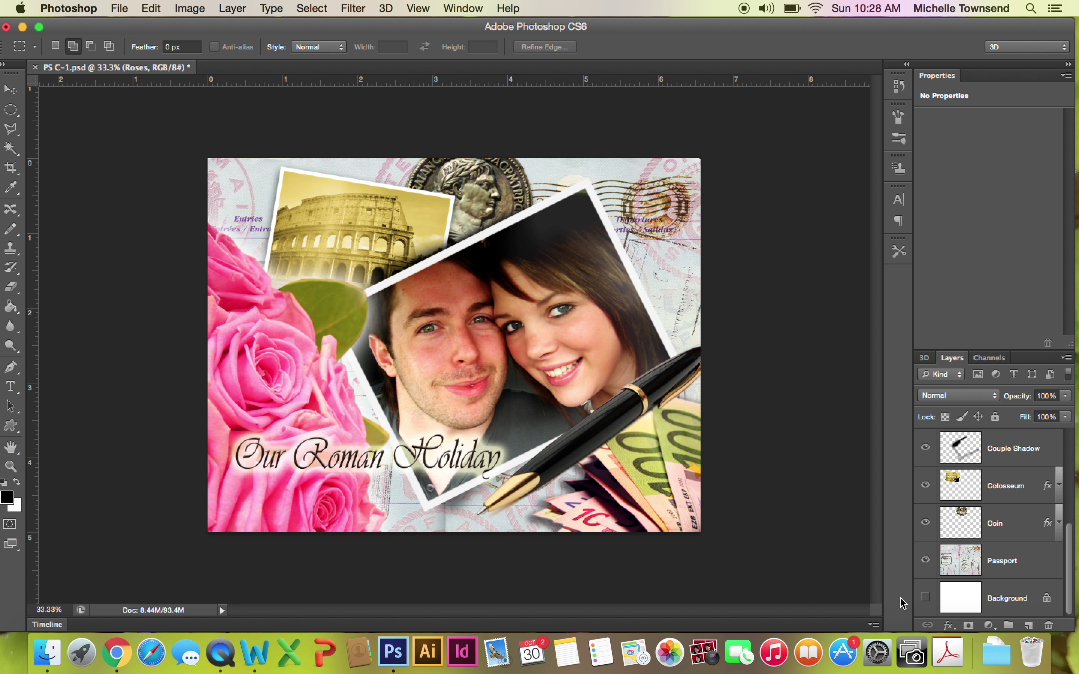
left_click(926, 599)
Use the Move tool to reposition the pen diagonally over the roses, just above the Our Roman Holiday text.
left_click(11, 91)
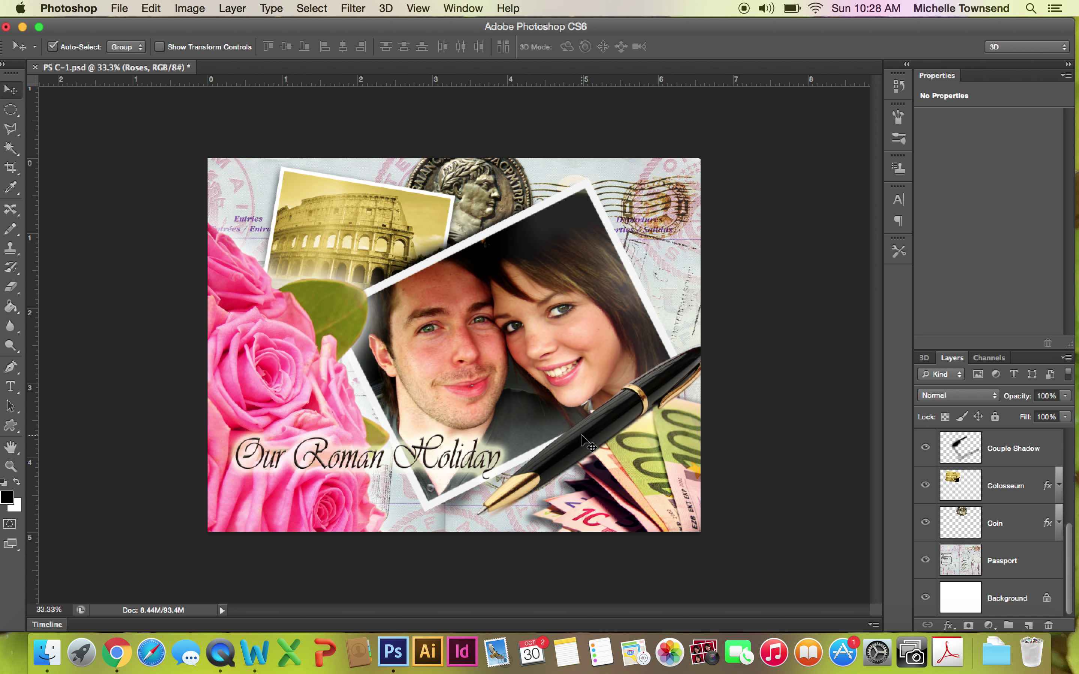
left_click(589, 444)
left_click_drag(417, 379, 319, 366)
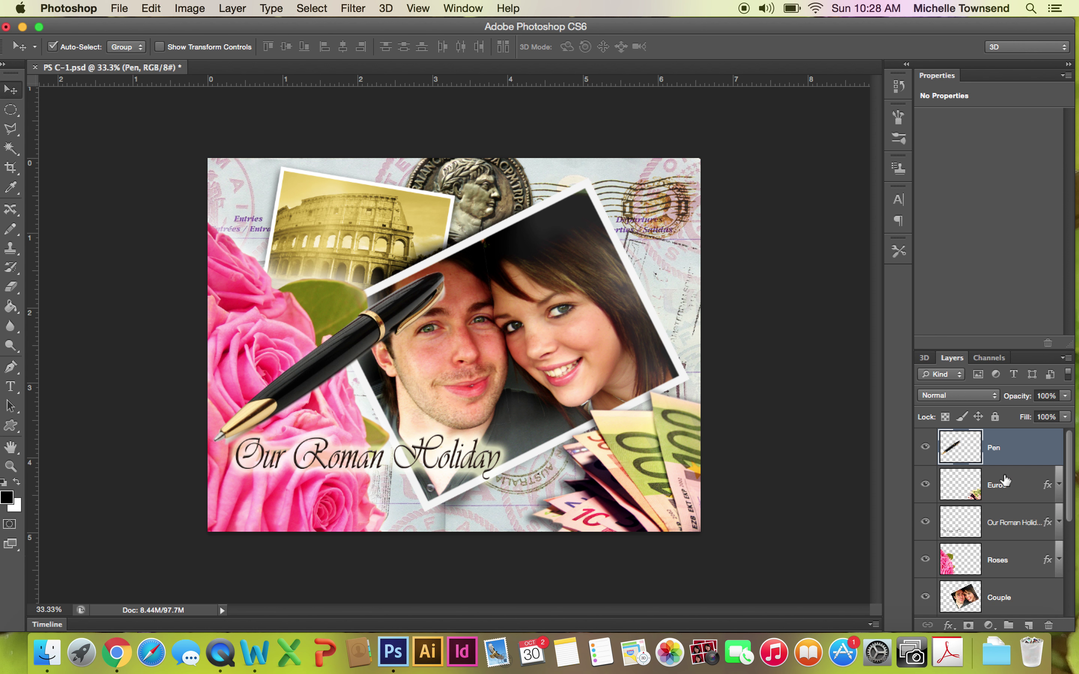
Move the Couple and Couple Shadow layers together about 1 in to the right and 0.9 in up.
scroll(999, 491, "down", 4)
scroll(999, 492, "down", 1)
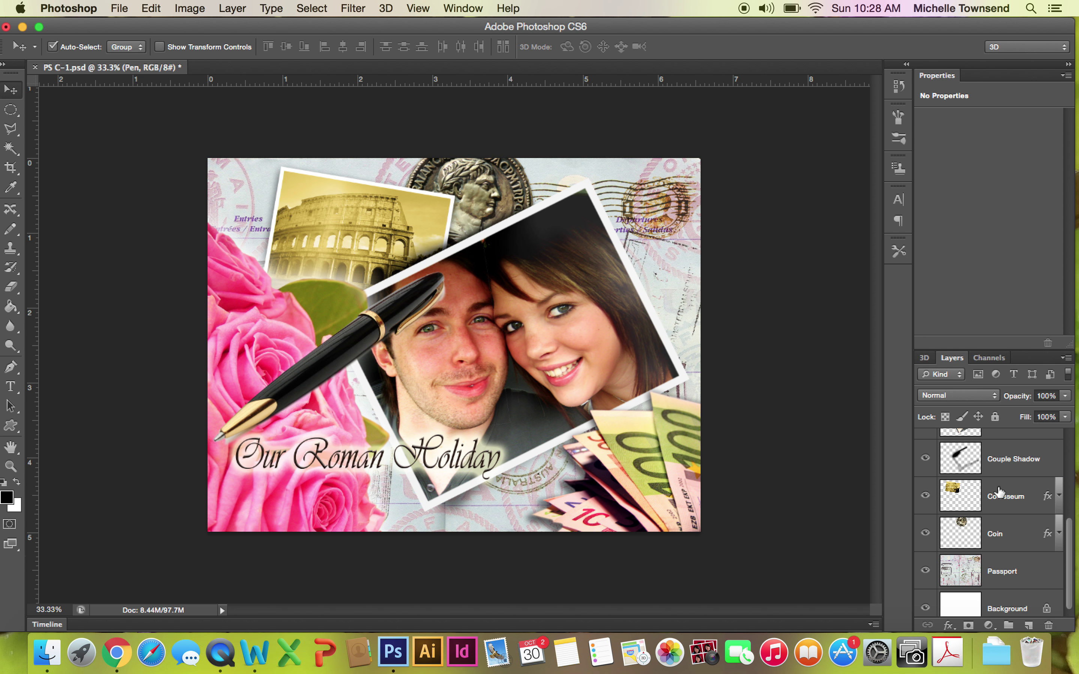
scroll(999, 492, "up", 3)
scroll(1000, 491, "down", 2)
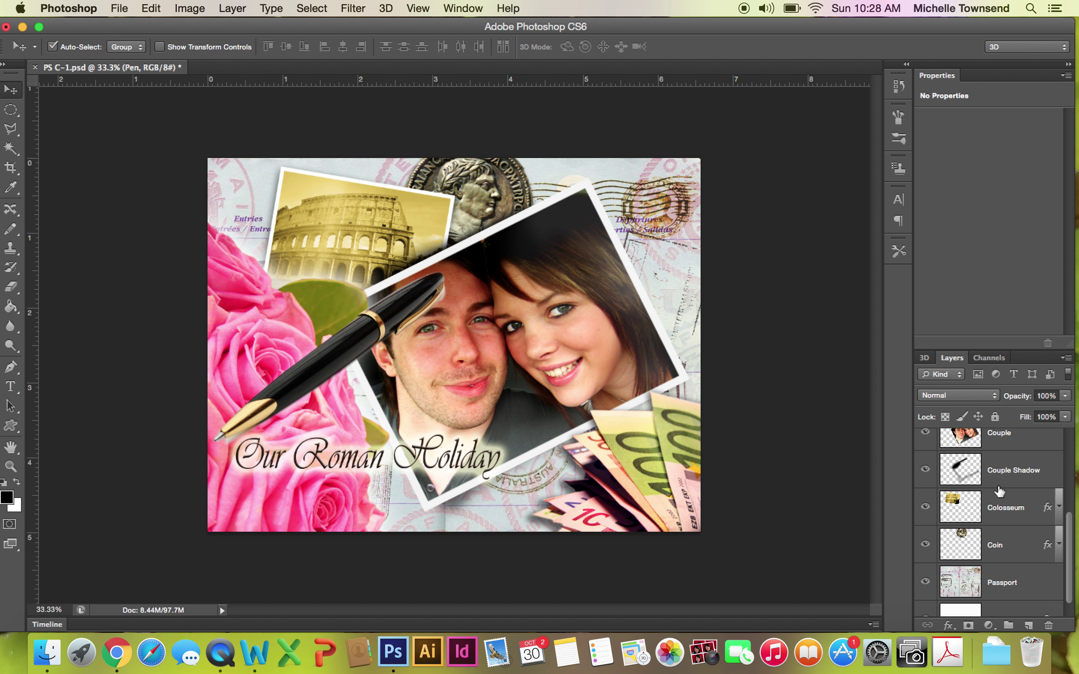
scroll(1000, 491, "up", 4)
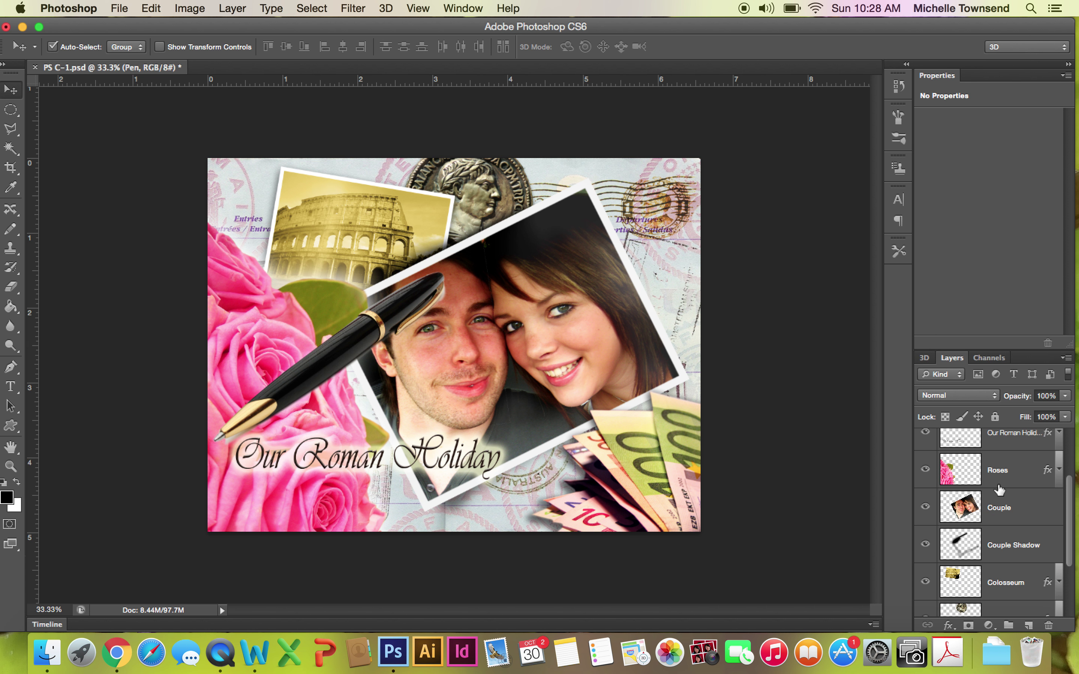
left_click(1004, 511)
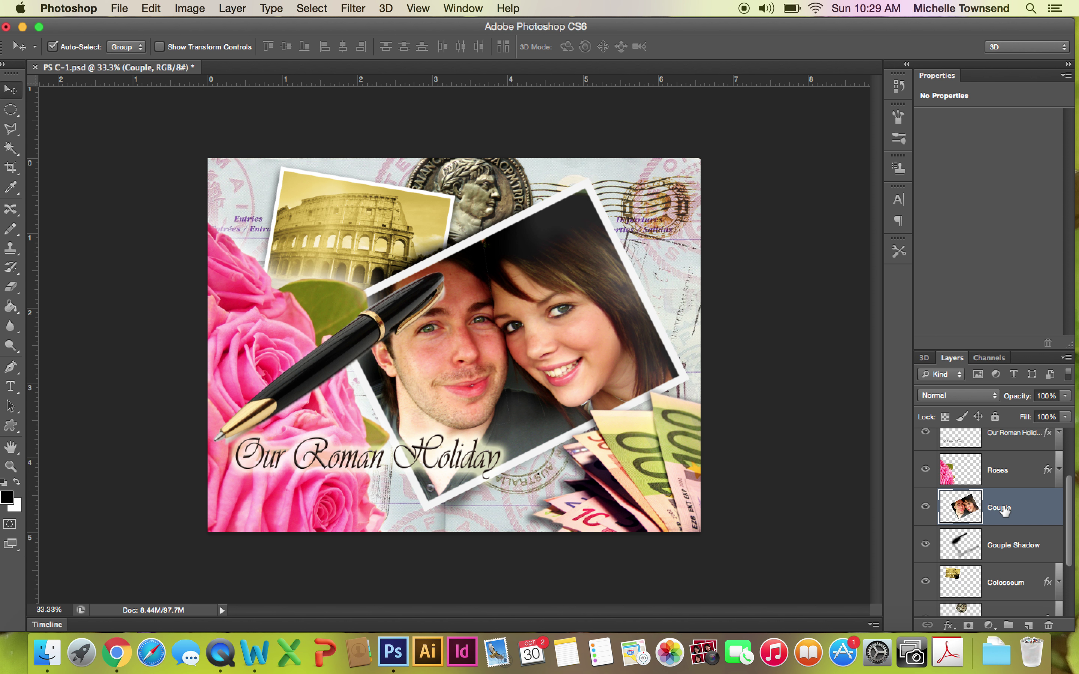
left_click(1016, 546, "shift")
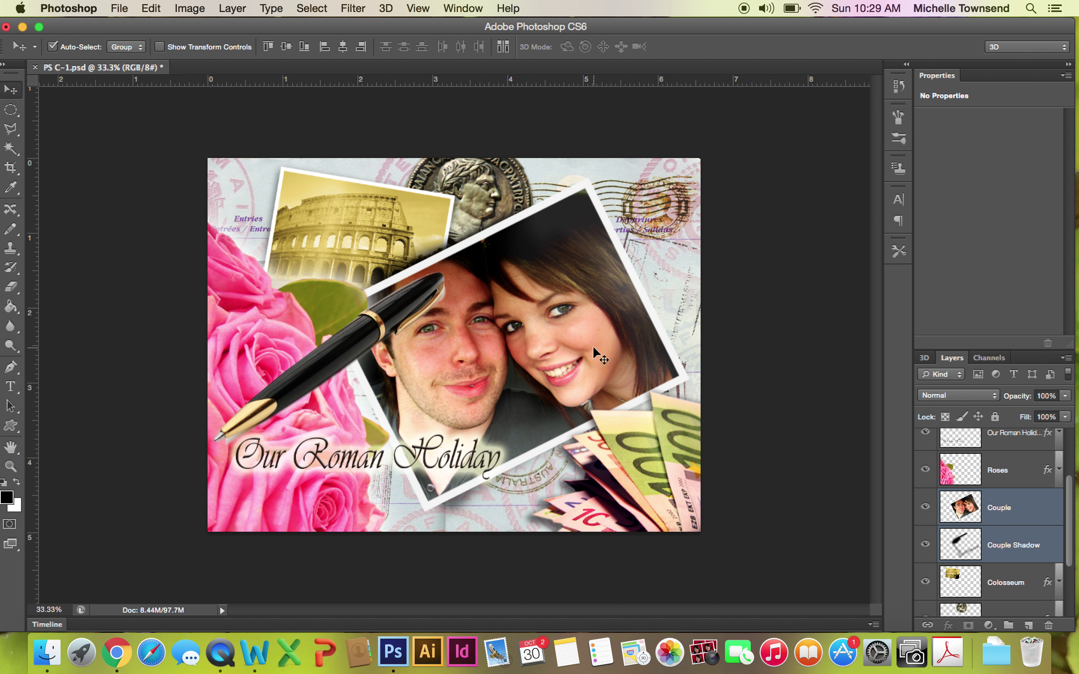
left_click_drag(594, 351, 665, 281)
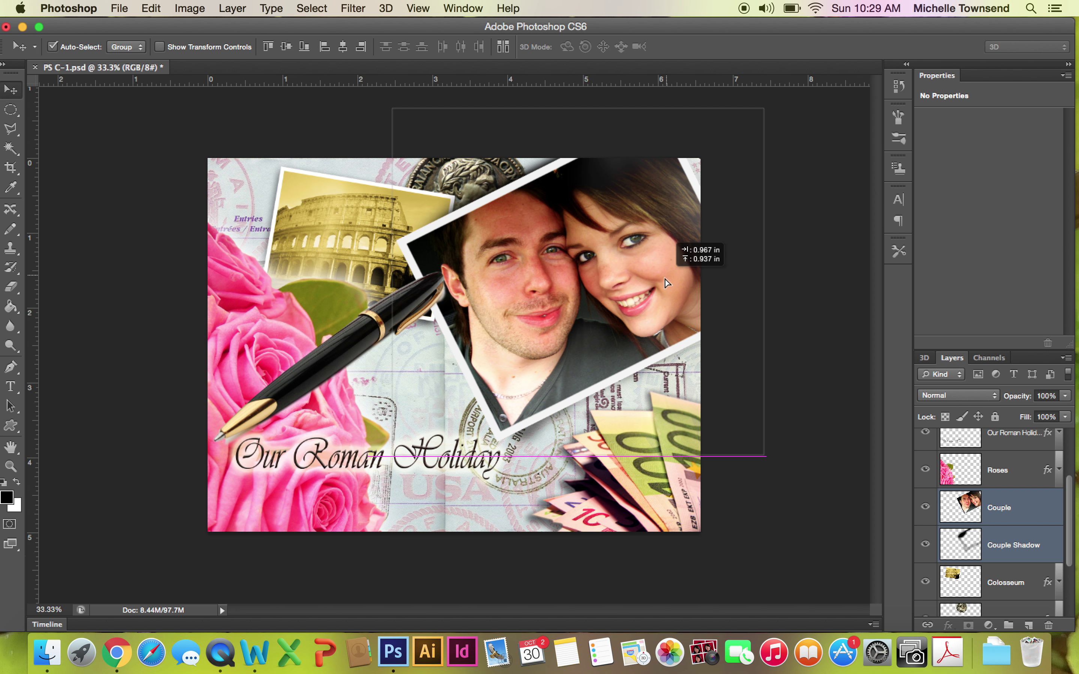
left_click_drag(666, 281, 664, 279)
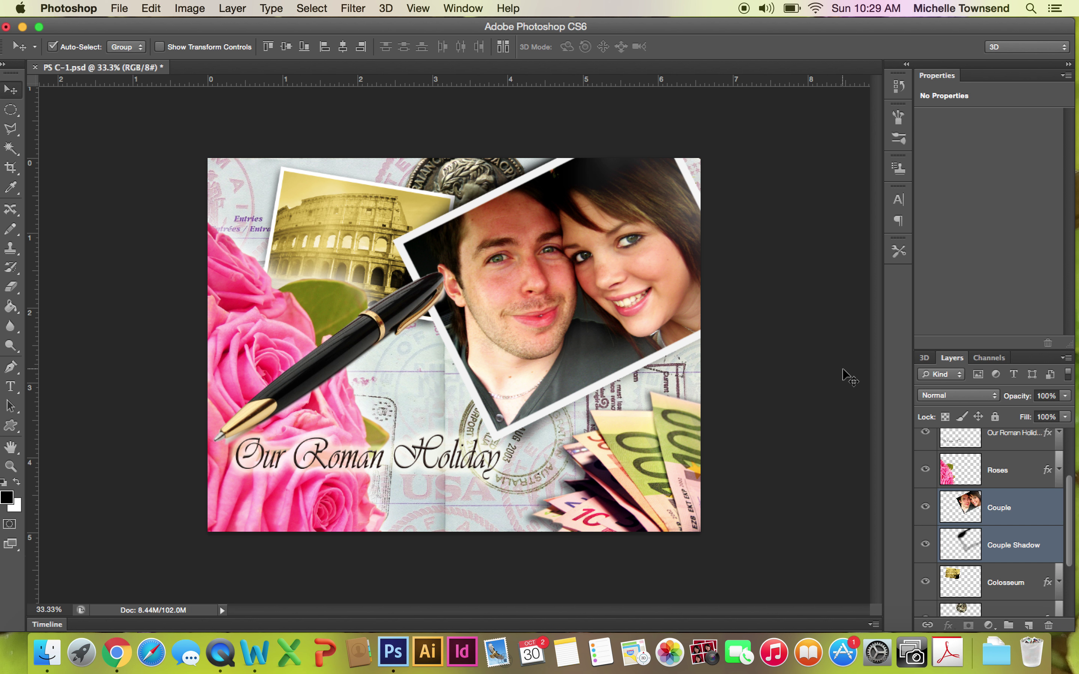
Move the coin down below the Colosseum photo, between the roses and the couple's photo.
left_click_drag(1072, 511, 1071, 530)
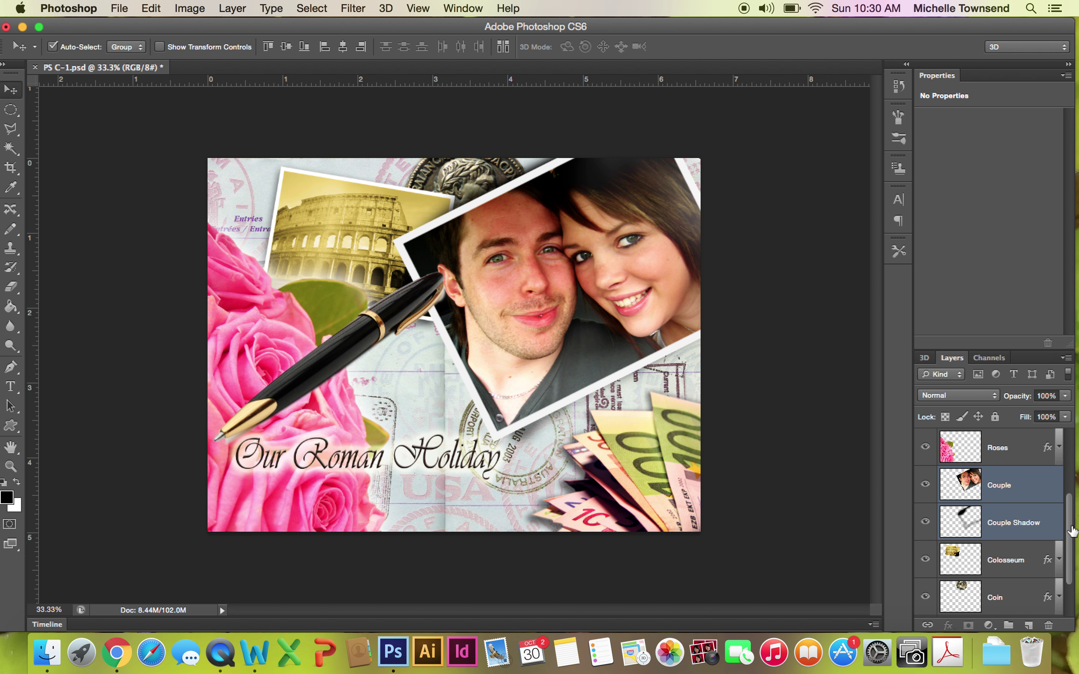
left_click(1024, 602)
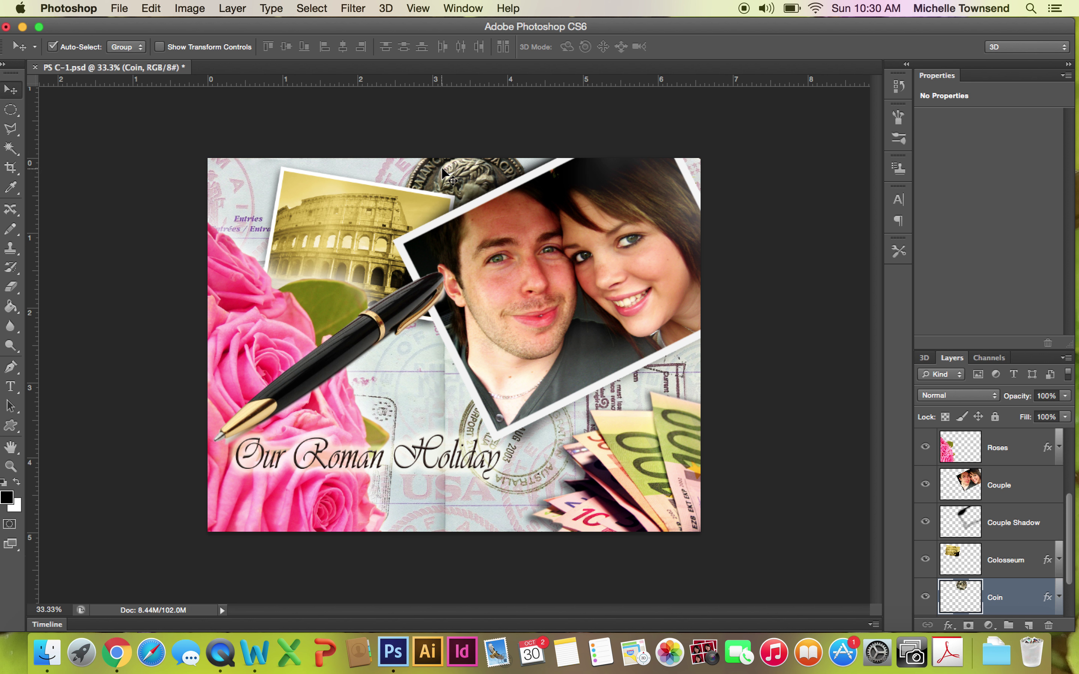
left_click_drag(444, 174, 400, 354)
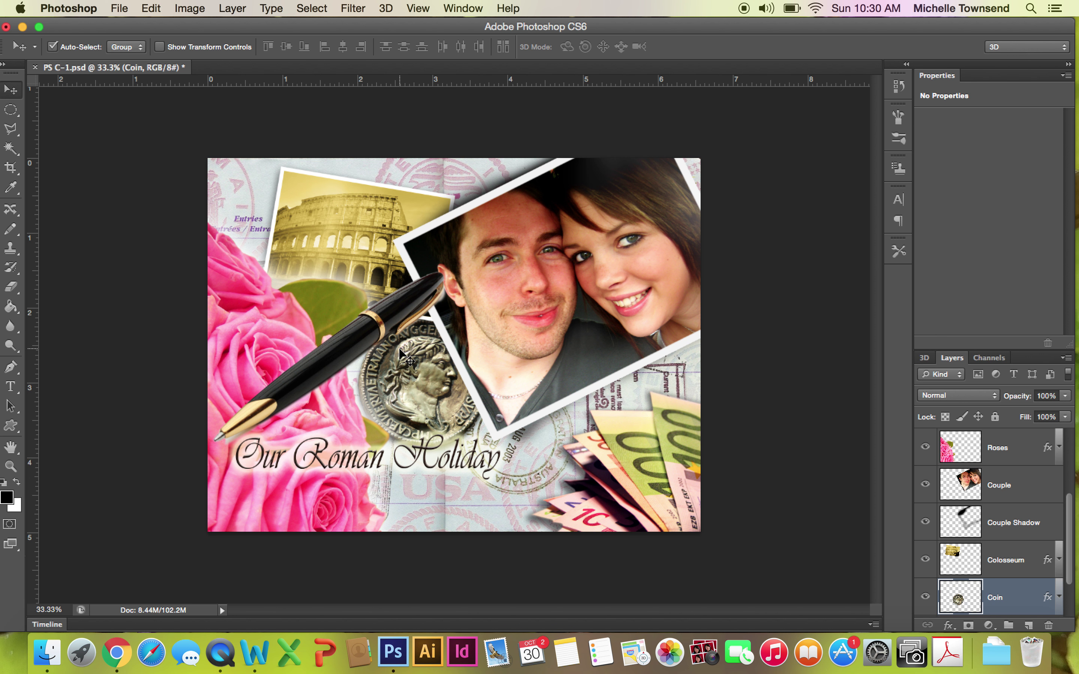
Revert the document to its last saved version.
left_click(120, 9)
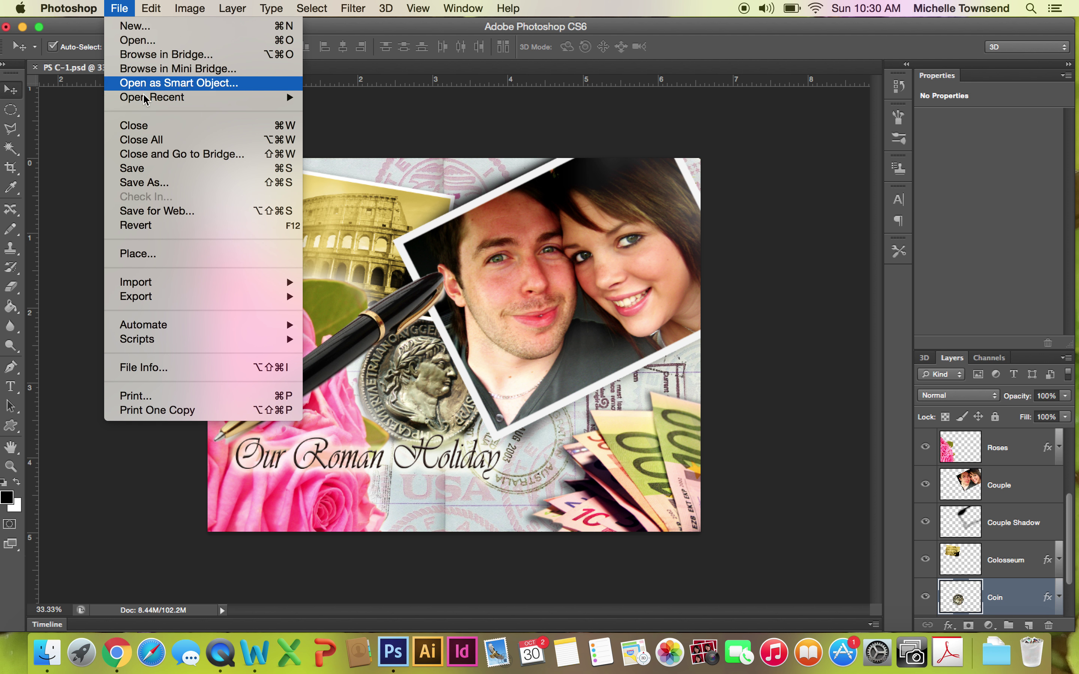
left_click(139, 226)
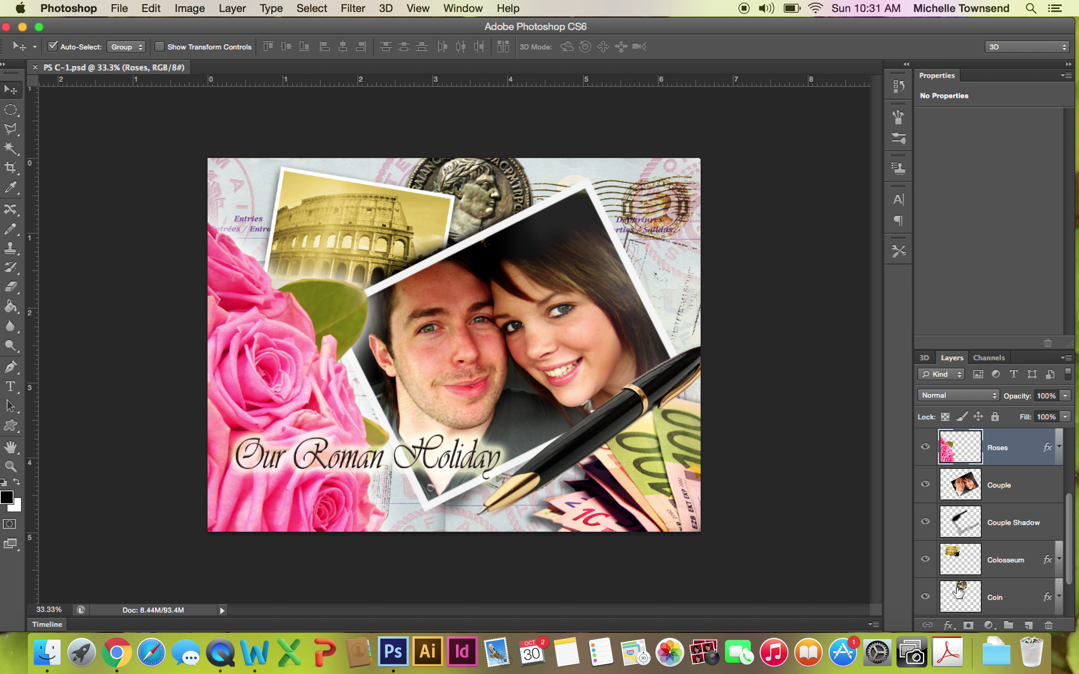
Restack the layers so that Coin sits directly above Colosseum and Pen directly below Euros.
left_click(1017, 597)
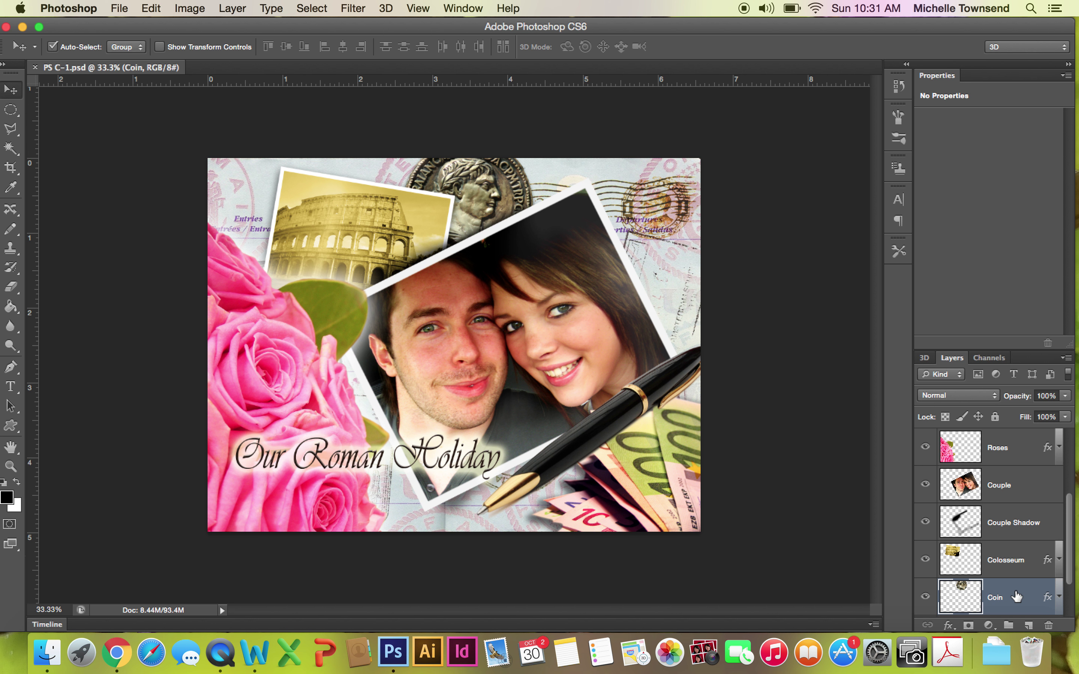
left_click_drag(1011, 605, 1007, 542)
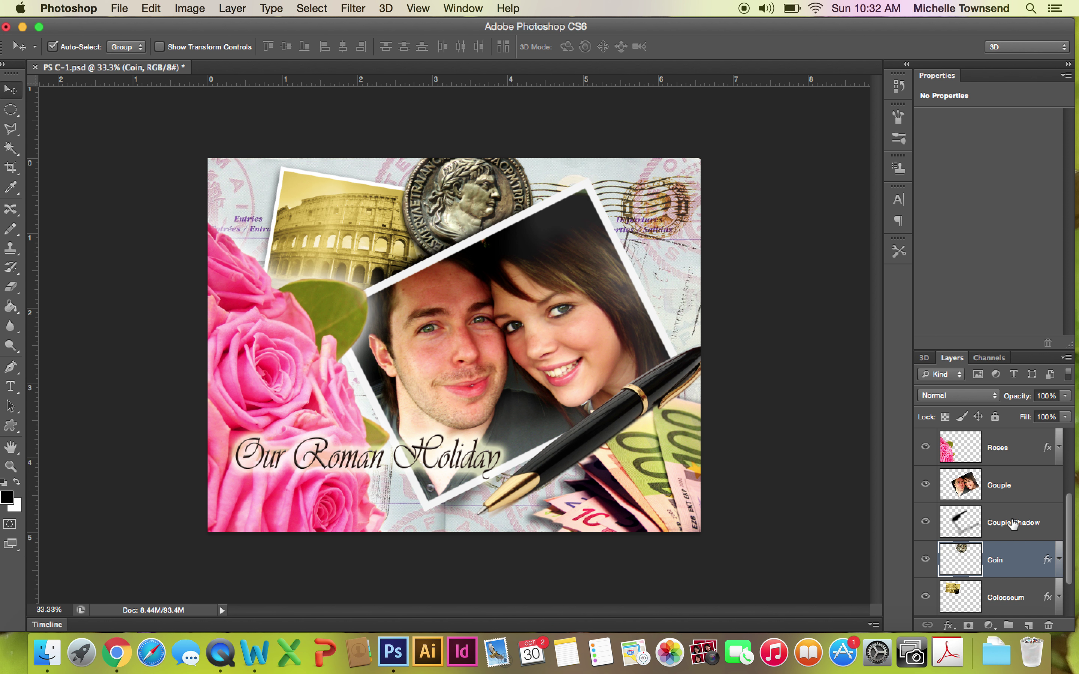
scroll(1013, 524, "up", 5)
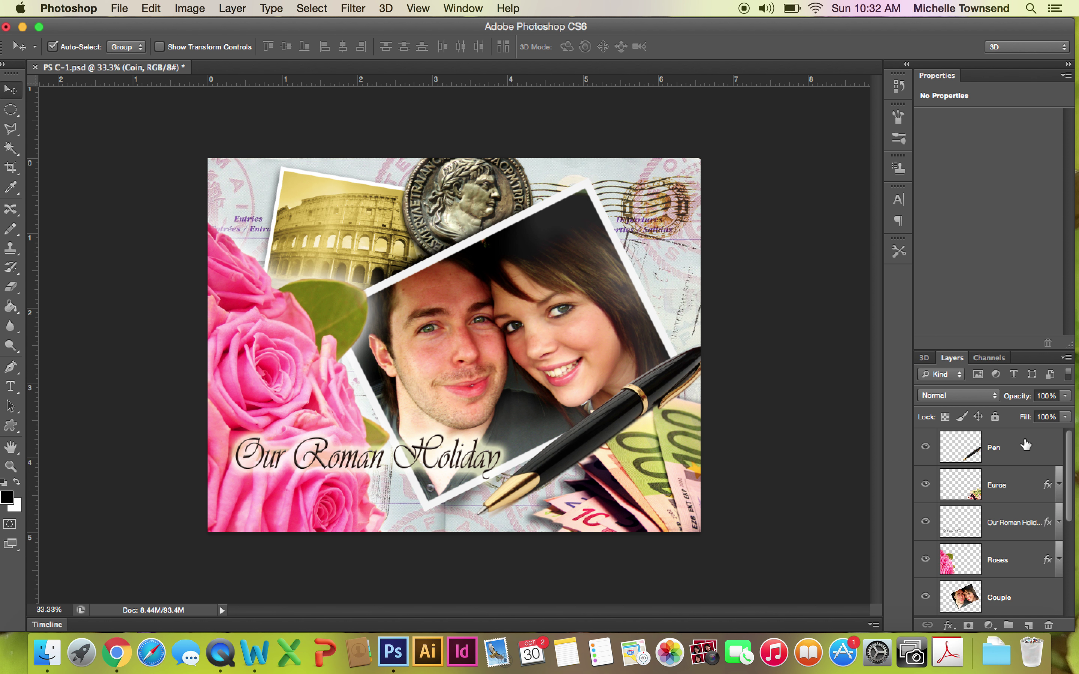
left_click(1026, 444)
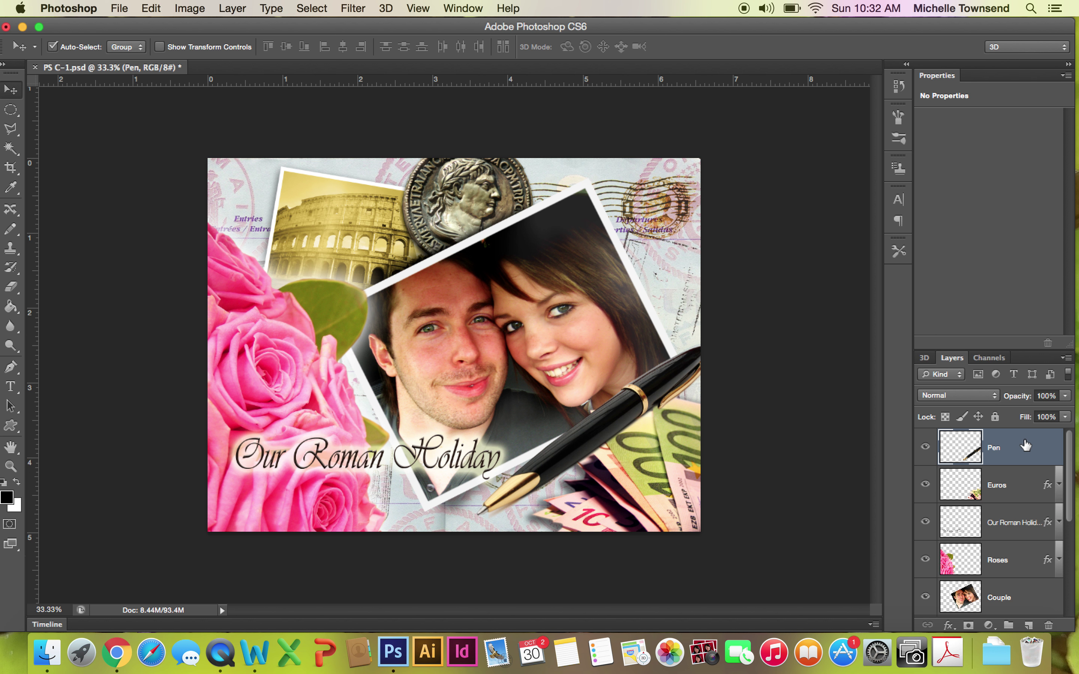
left_click_drag(1026, 445, 1020, 502)
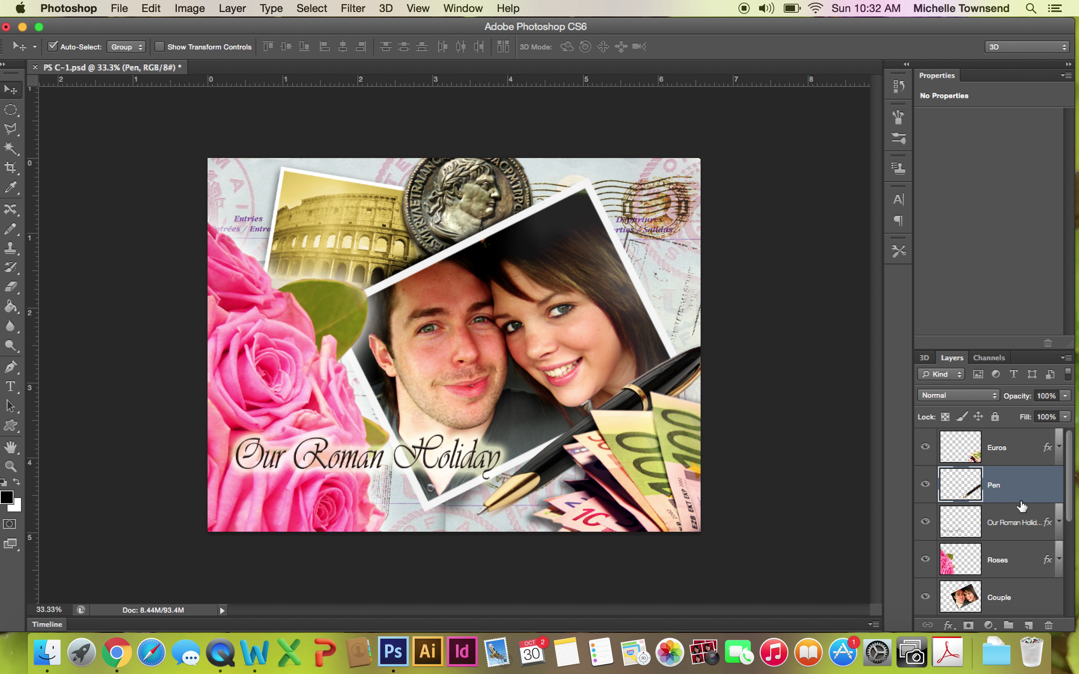
scroll(1019, 501, "down", 5)
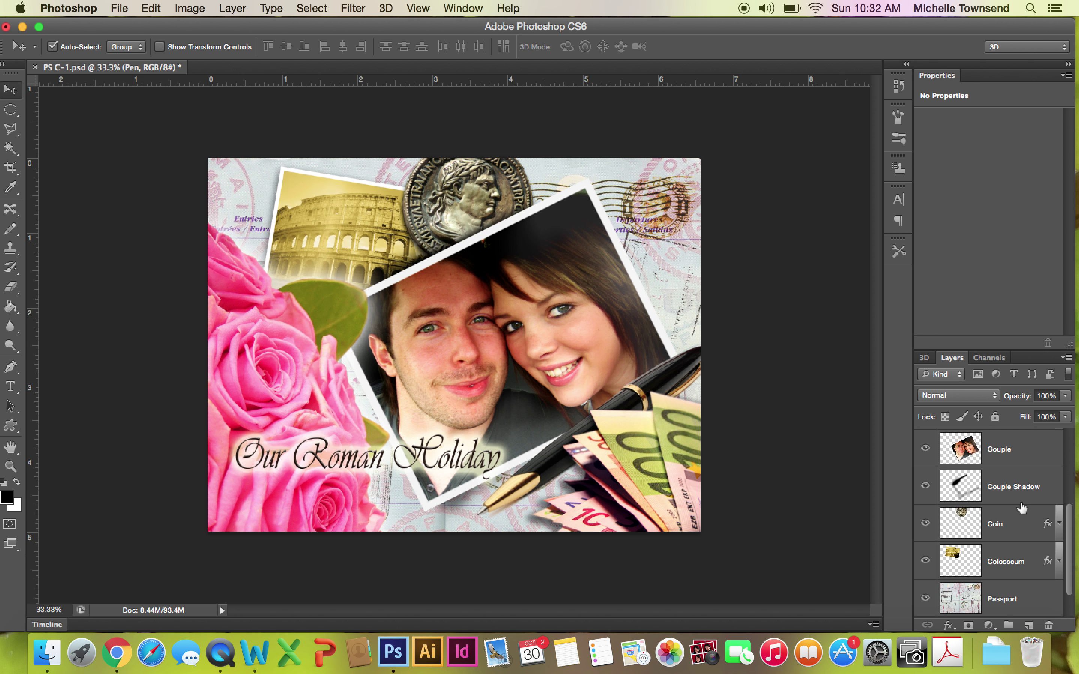
Merge the Coin and Colosseum layers into a single layer.
left_click(1016, 525)
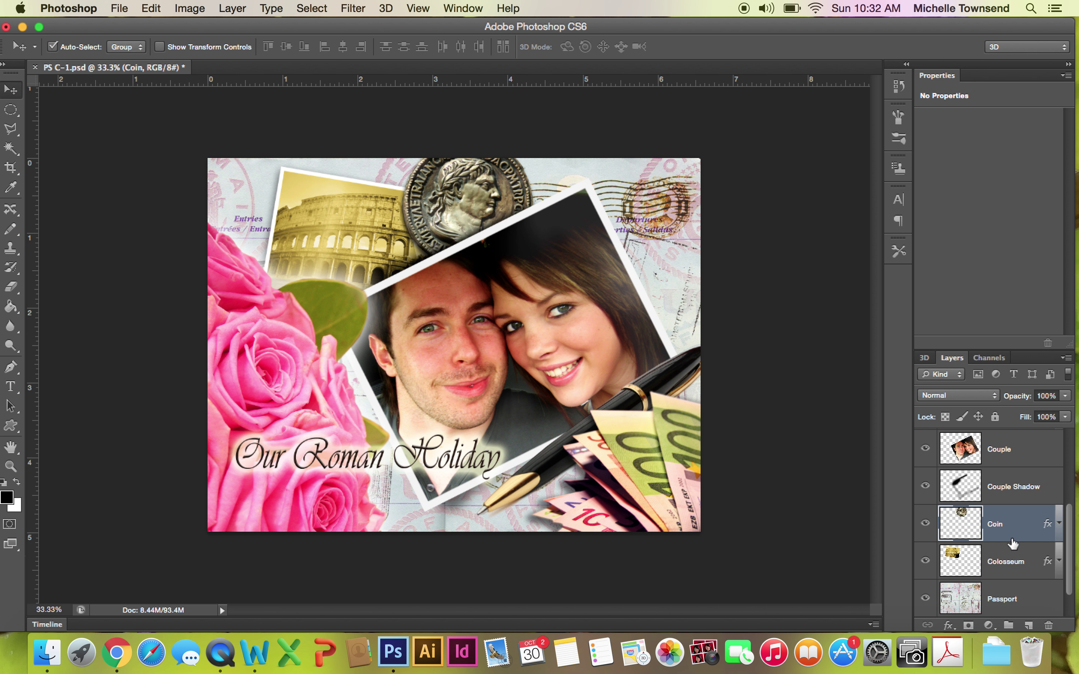
left_click(1006, 561)
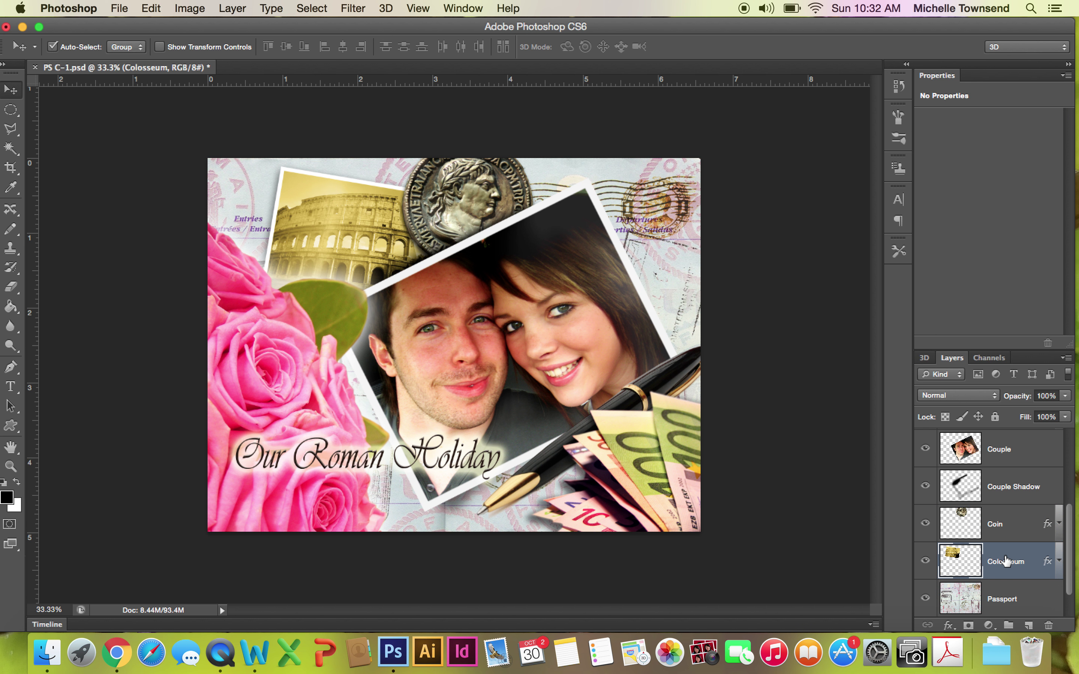
left_click(1006, 530)
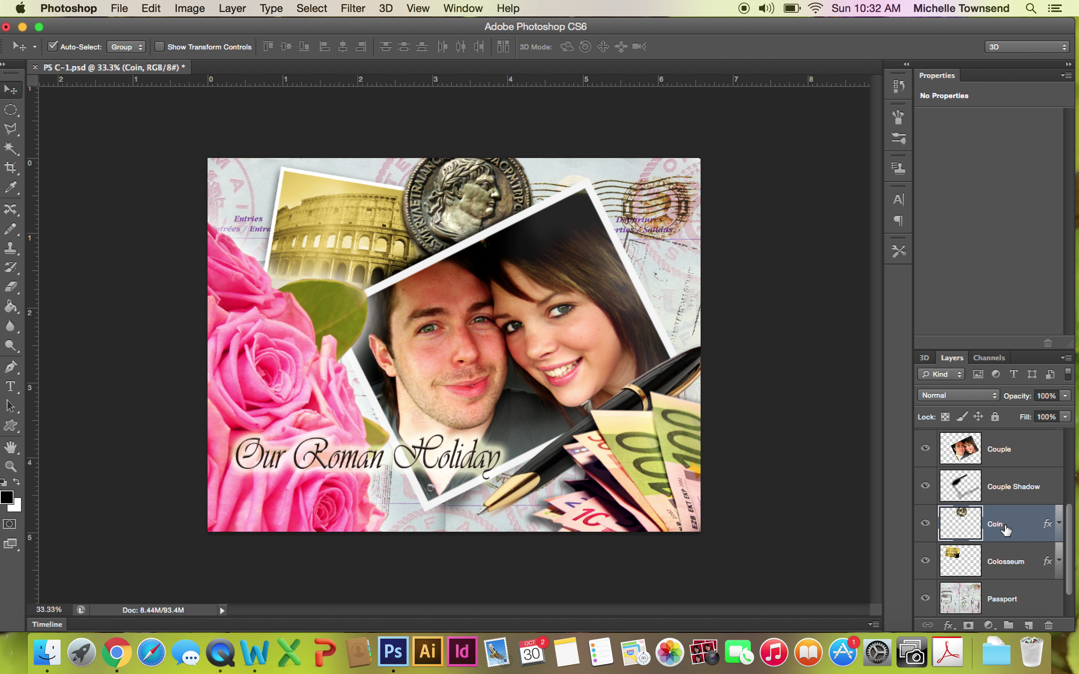
left_click(1009, 557, "shift")
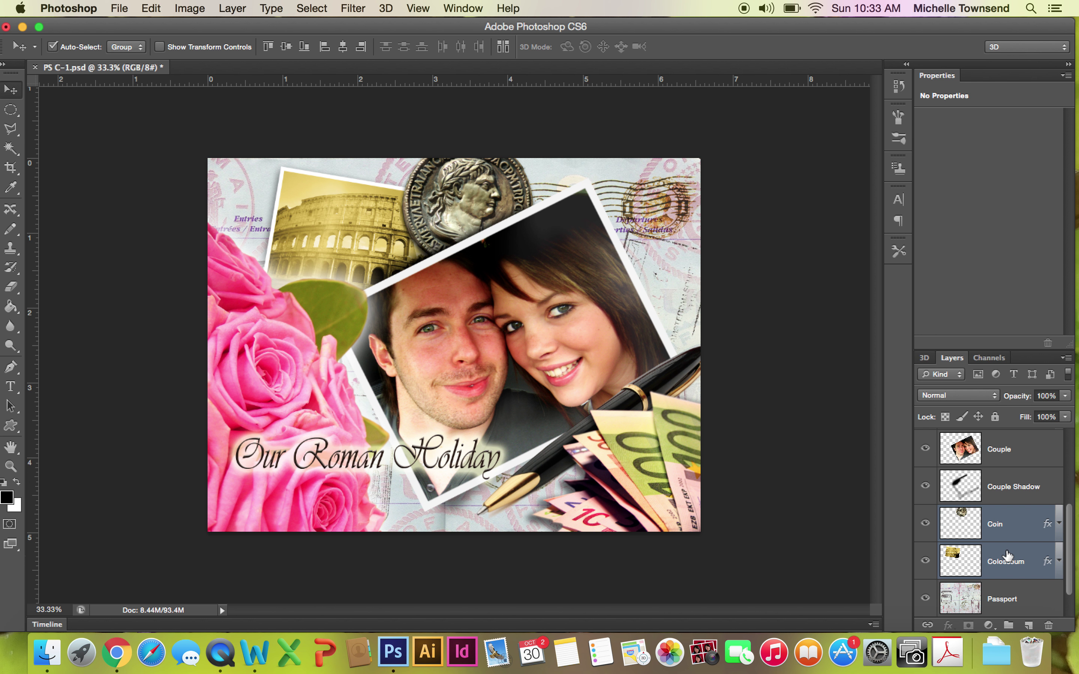
left_click(1066, 358)
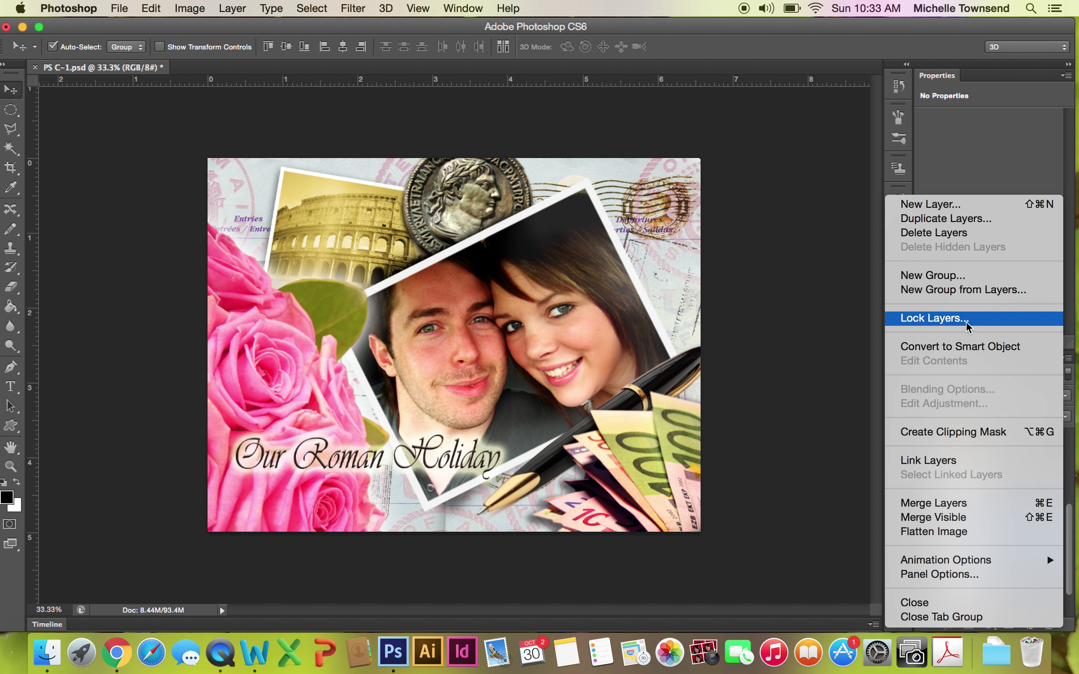
left_click(938, 507)
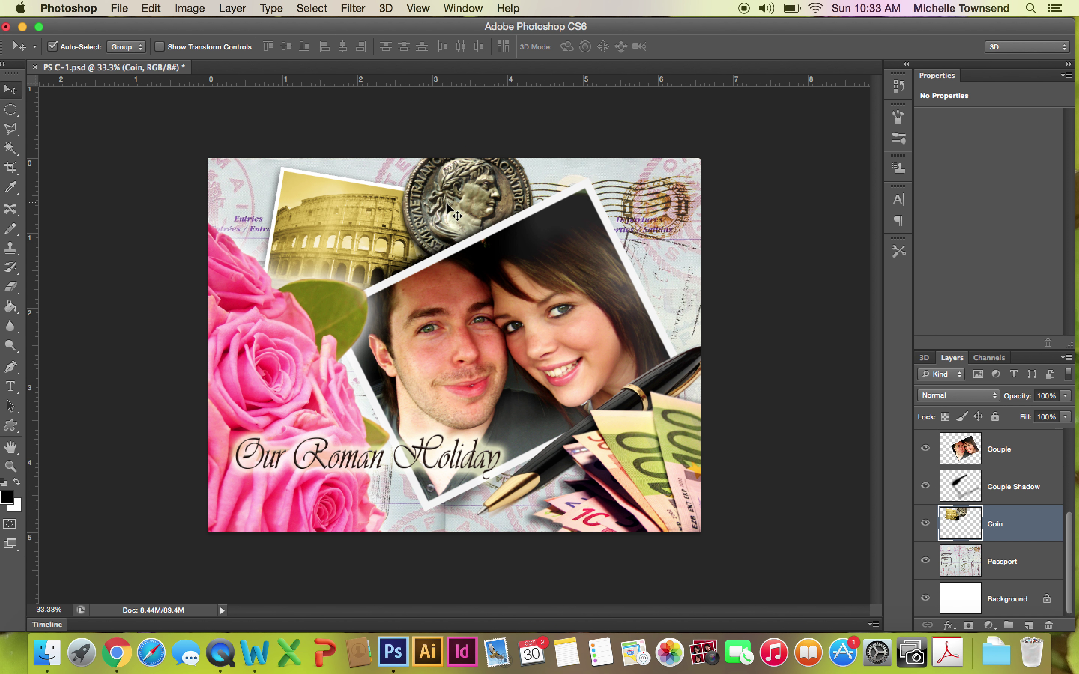
Try moving the merged coin and Colosseum about 0.6 in to the left, and undo the move.
left_click_drag(447, 208, 402, 203)
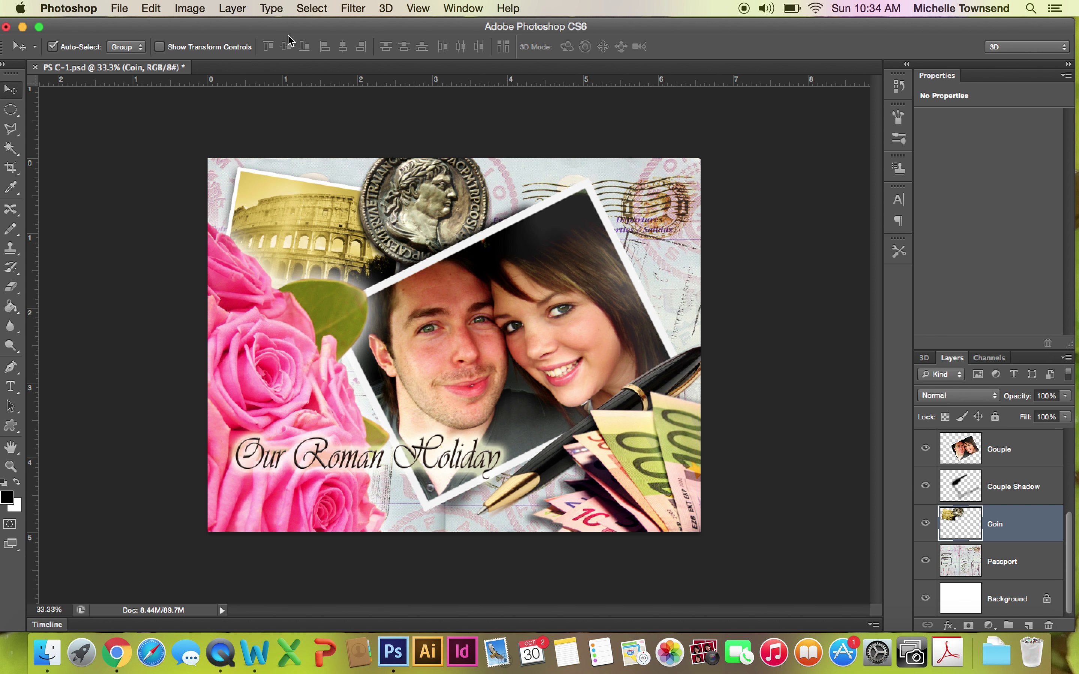
left_click(152, 8)
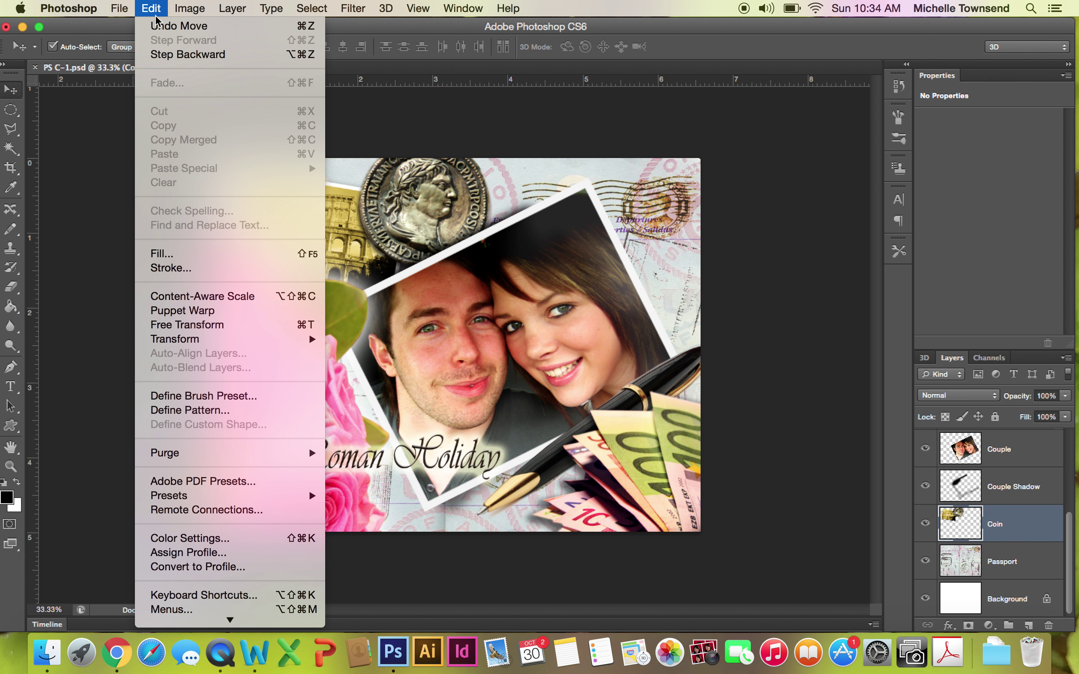
left_click(163, 27)
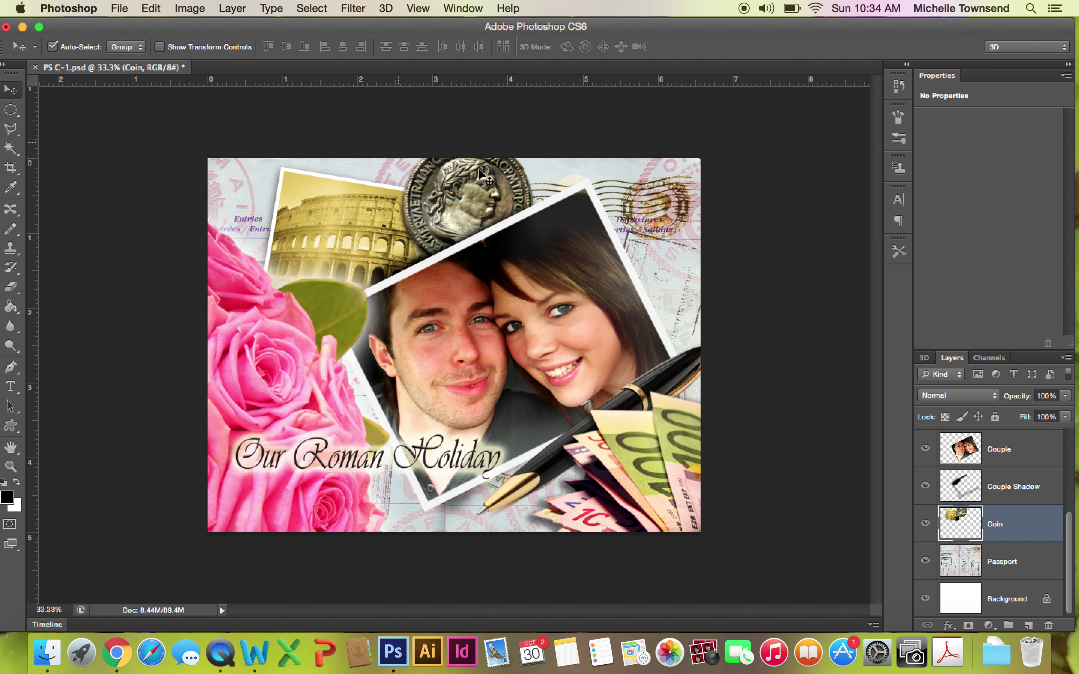
Set the opacity of the merged Coin layer to 50% and of the Couple Shadow layer to 75%.
left_click(1065, 397)
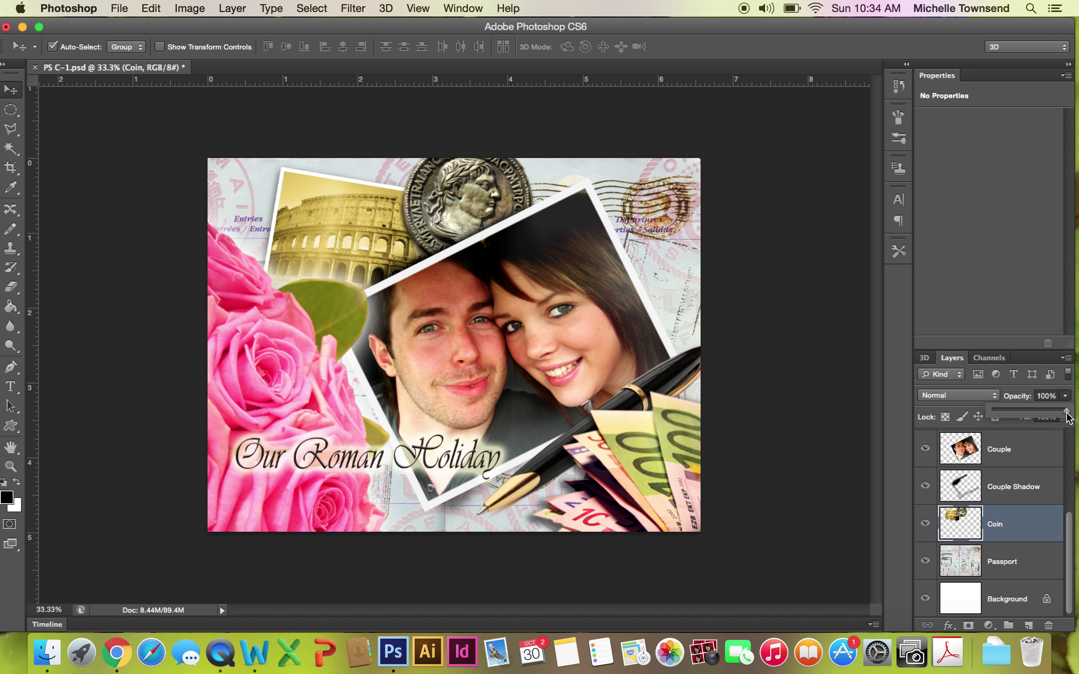
left_click_drag(1066, 411, 1029, 410)
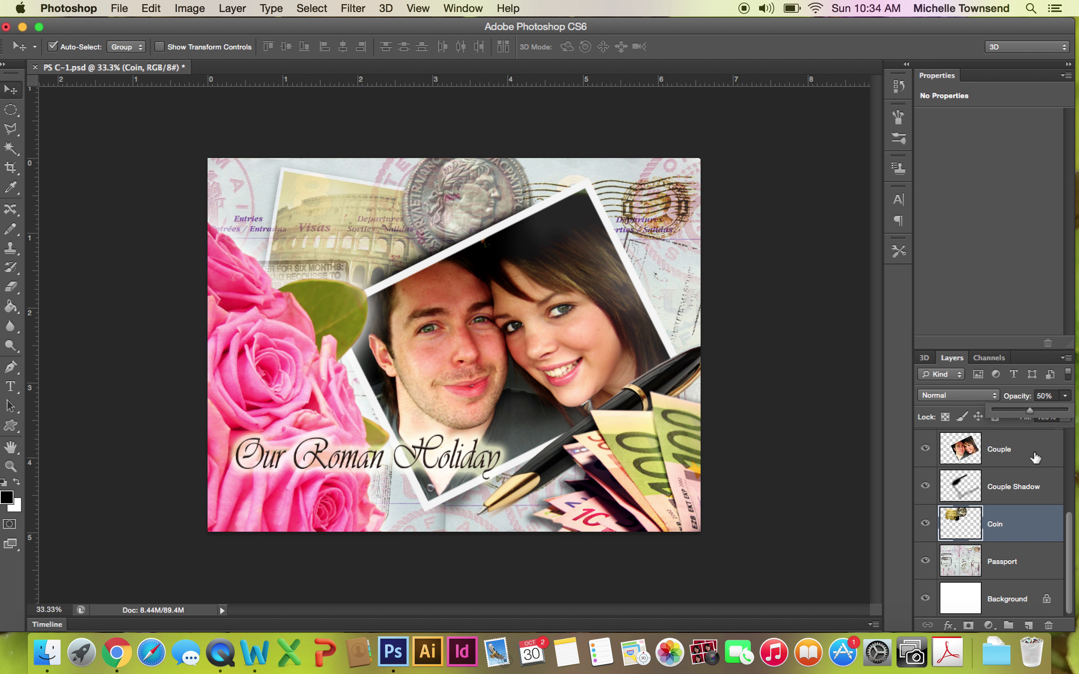
left_click(1023, 489)
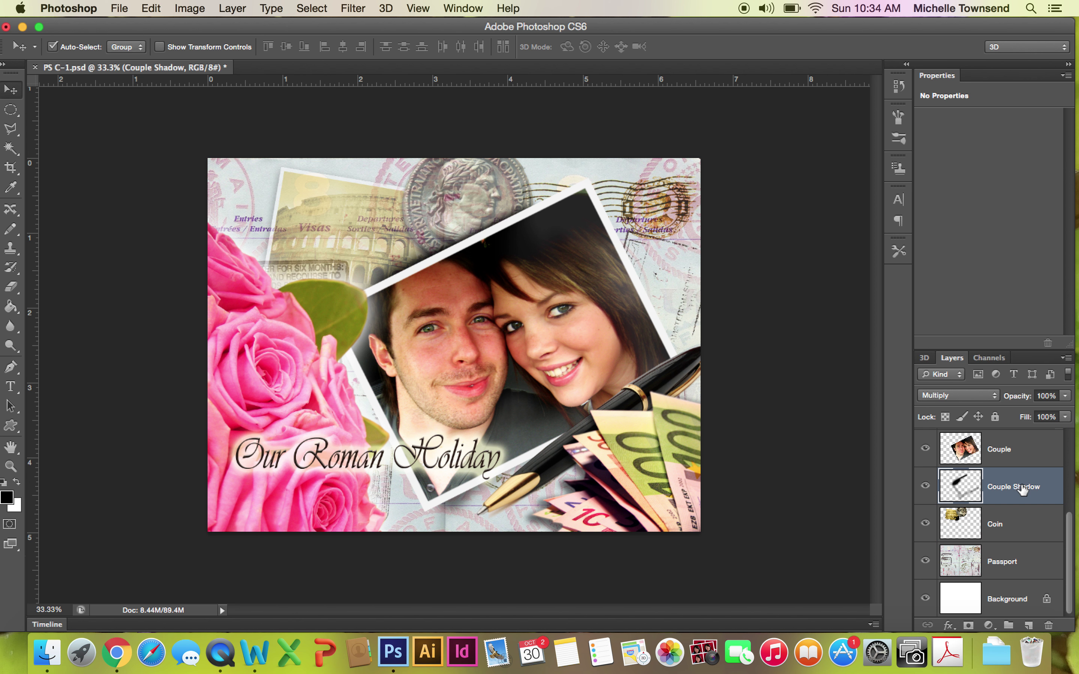
left_click(1065, 397)
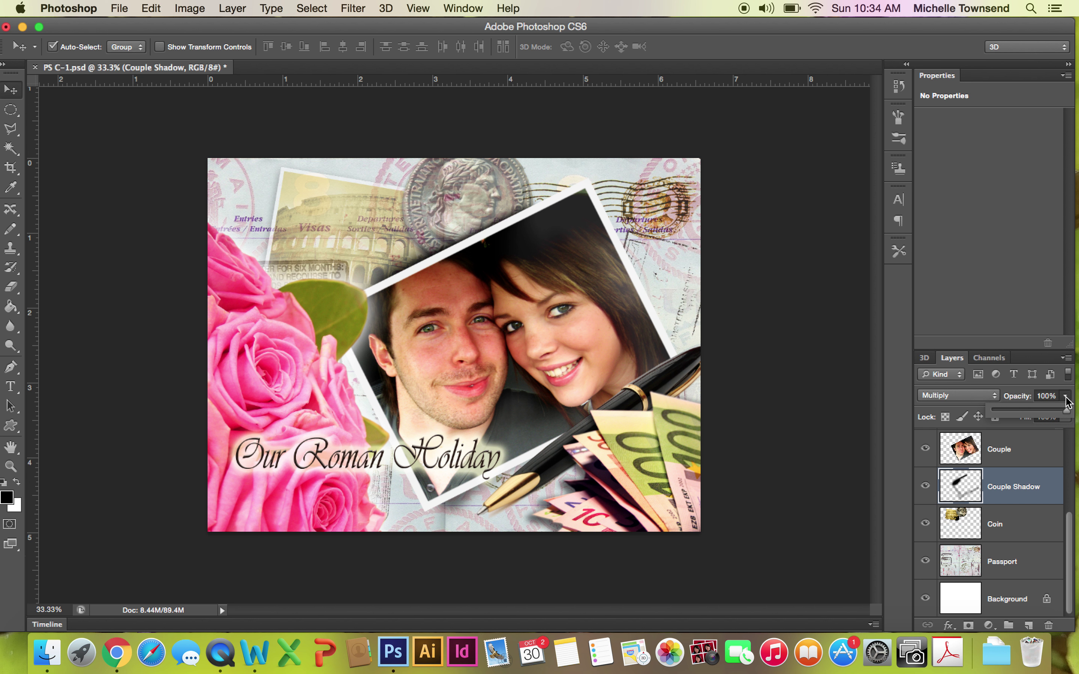
left_click_drag(1067, 414, 1049, 416)
left_click(1045, 396)
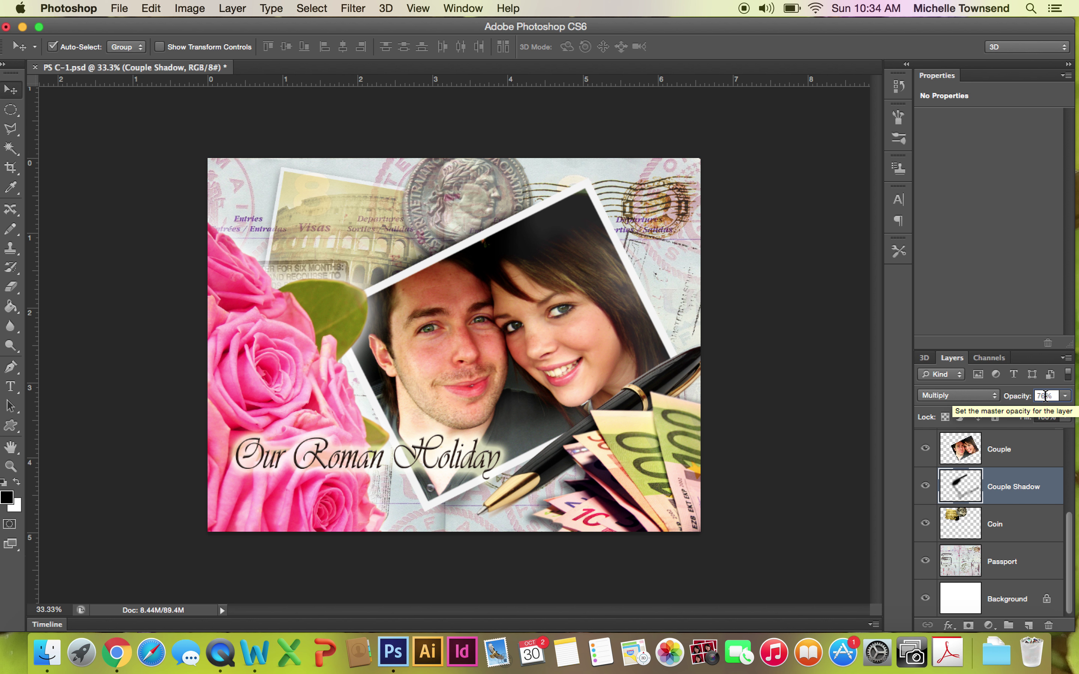
type("75")
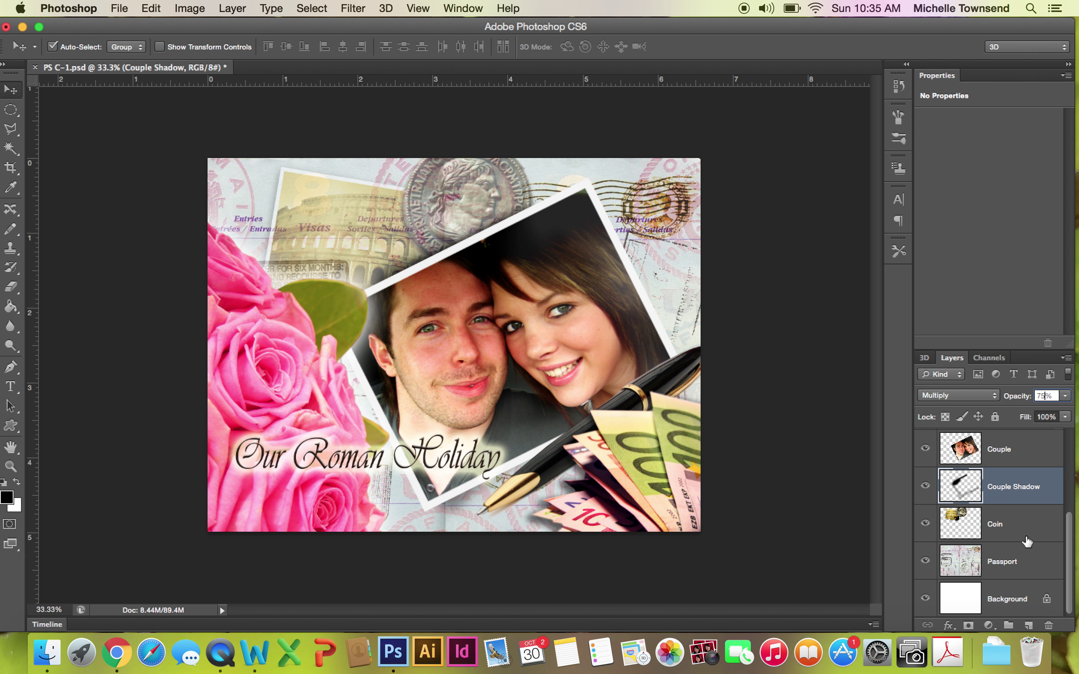
Set the opacity of the Passport layer to 50%.
left_click(1012, 563)
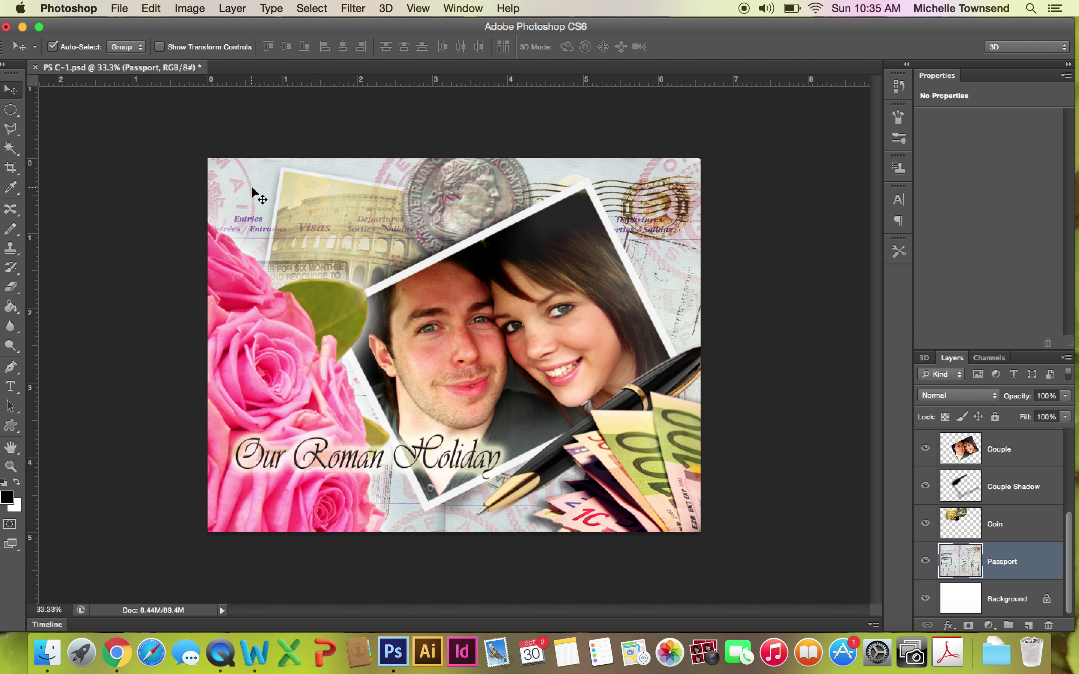
key("5")
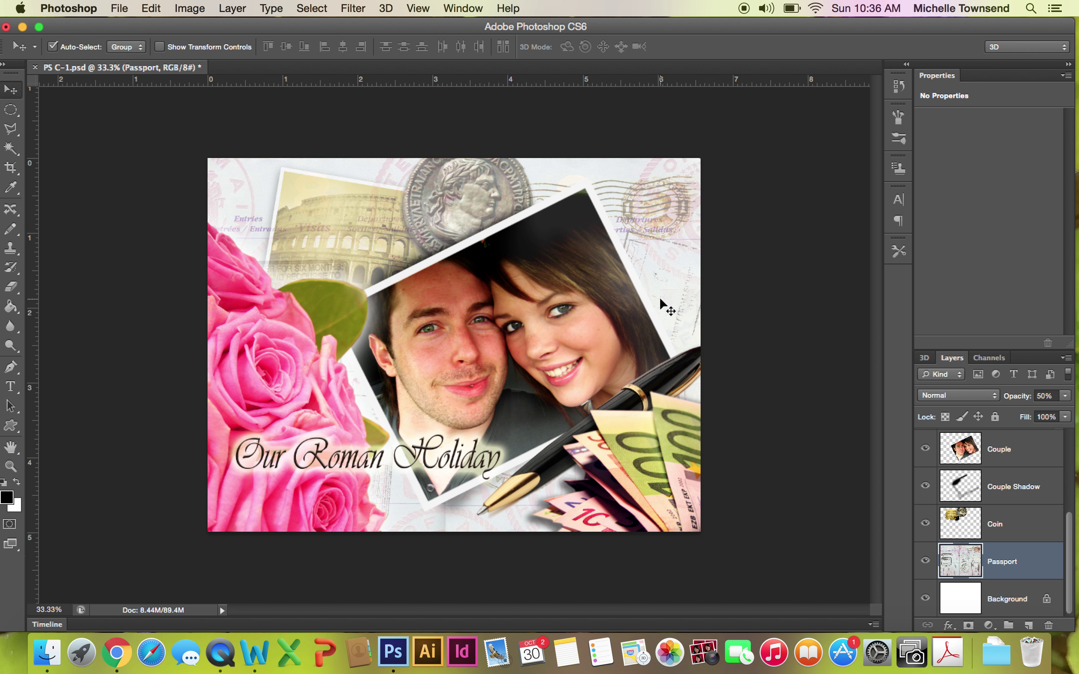
Start saving the collage under a new name, replacing "PS" in the file name with the author's surname before "C-1".
left_click(119, 8)
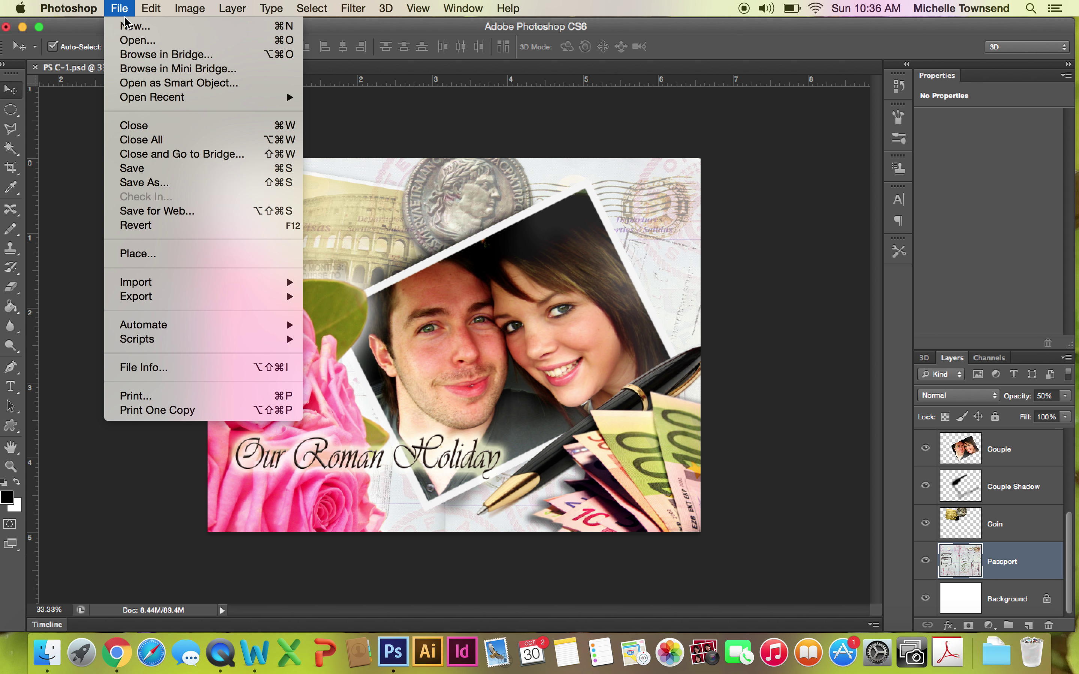
left_click(163, 189)
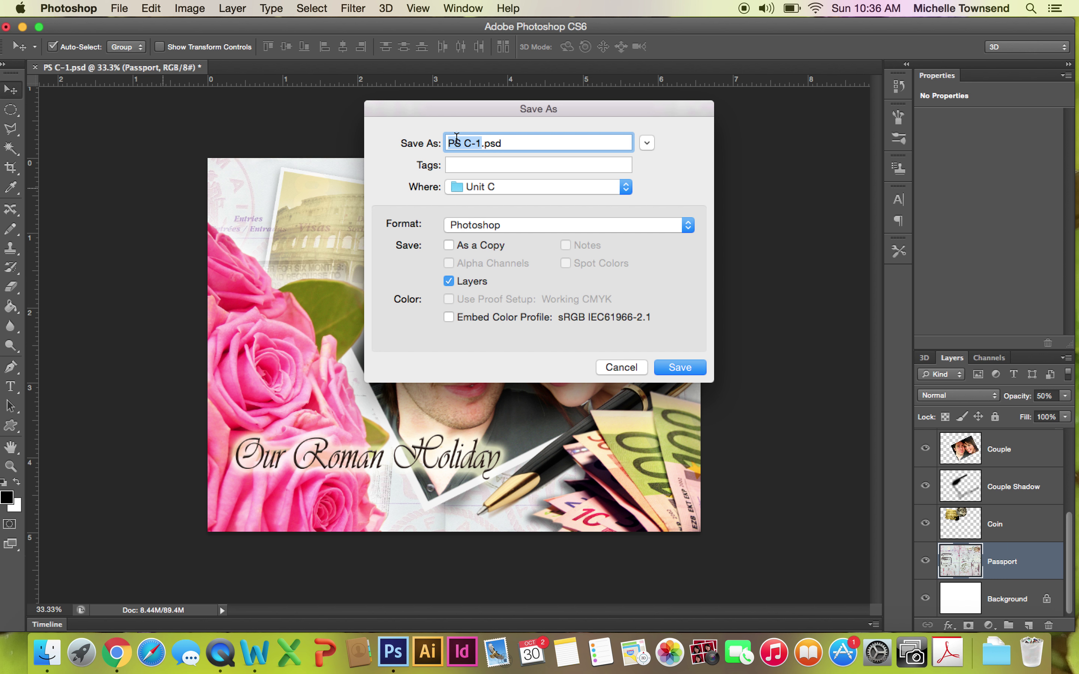
left_click(464, 142)
key("BackSpace")
key("BackSpace")
key("BackSpace")
type("Townsend")
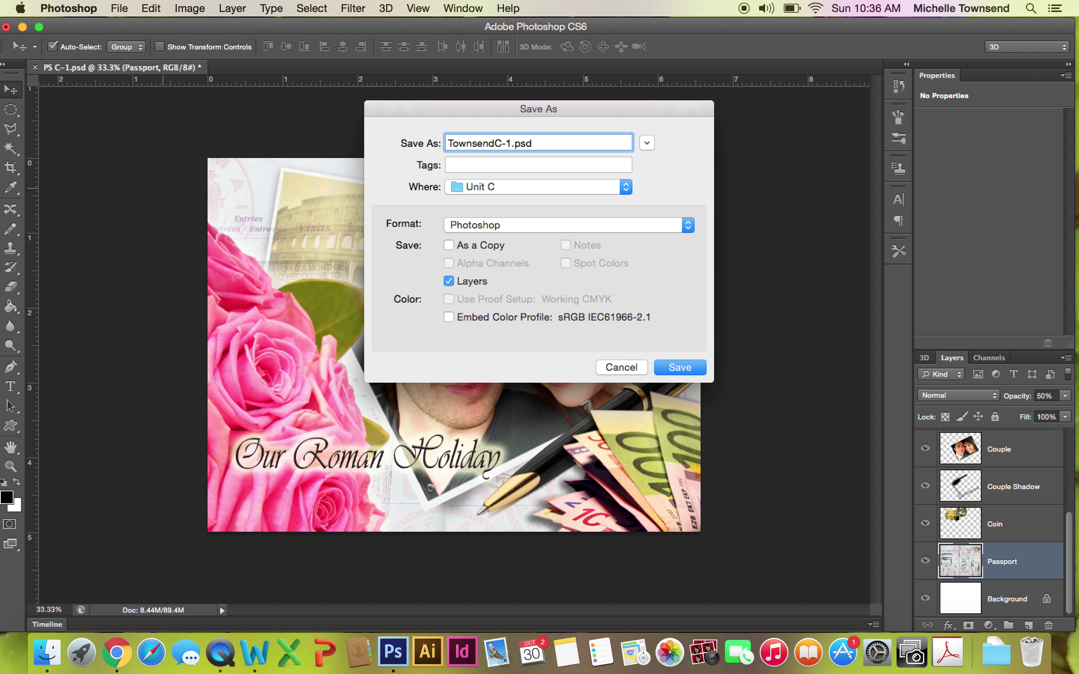
Save the collage to the Desktop as a JPEG with High quality 8 and the Baseline (Standard) format option.
left_click(626, 187)
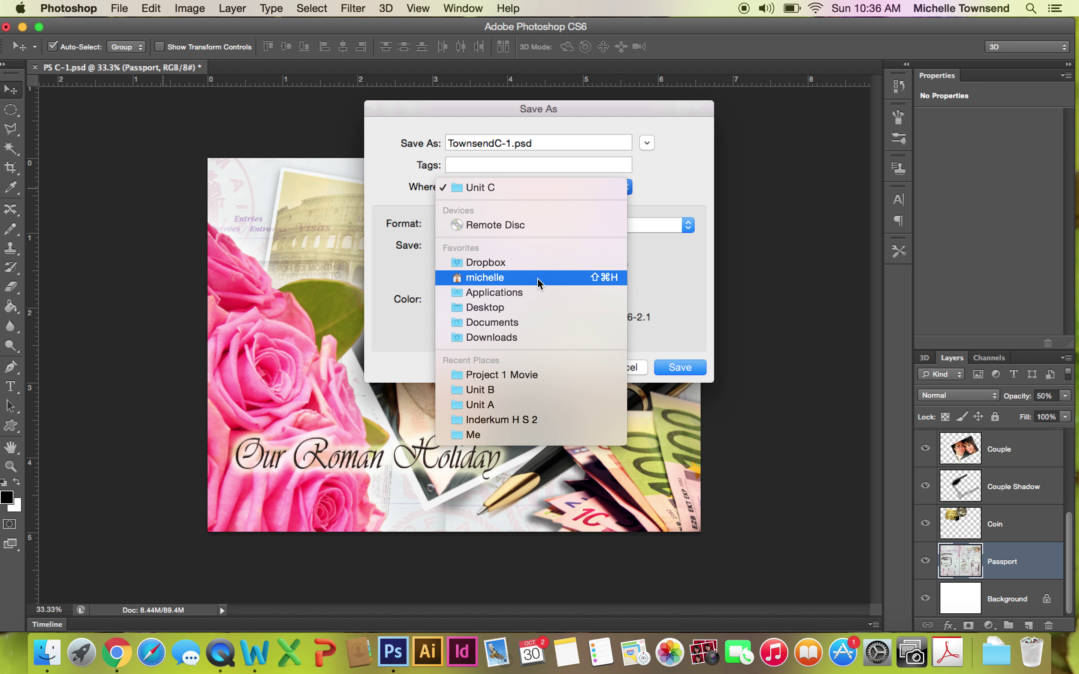
left_click(541, 307)
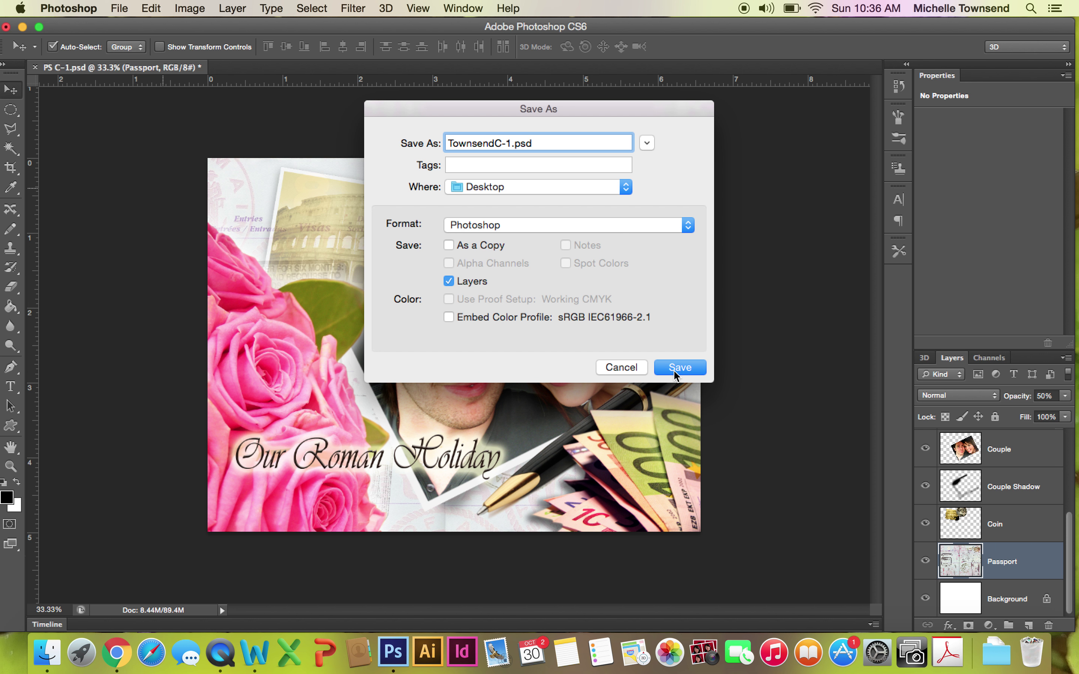
left_click(687, 229)
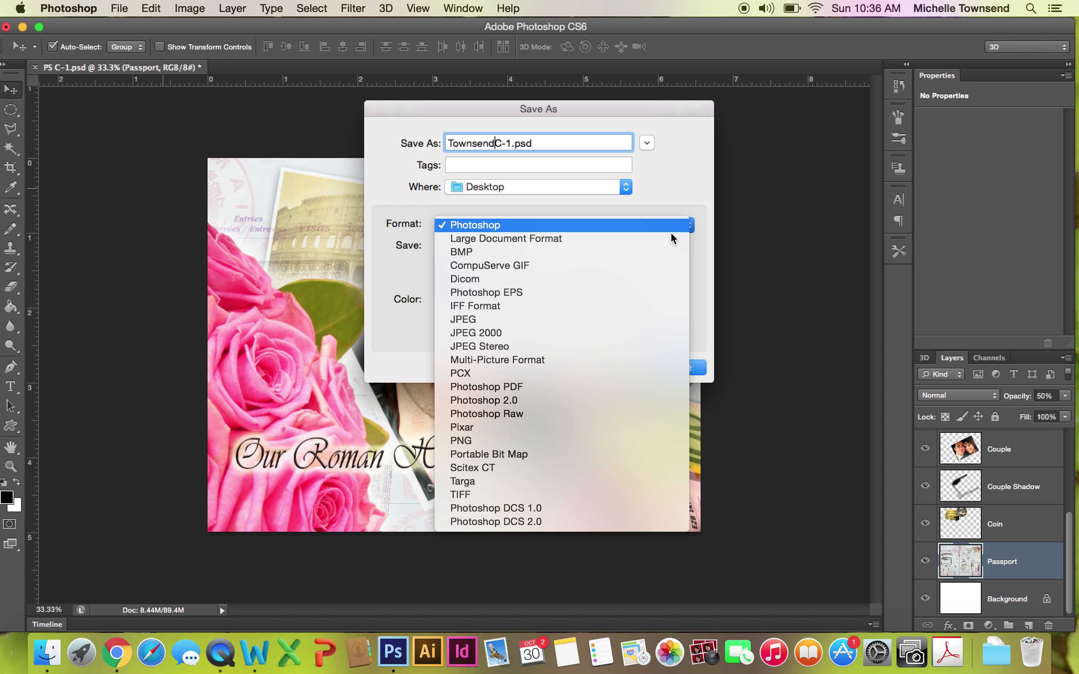
left_click(553, 320)
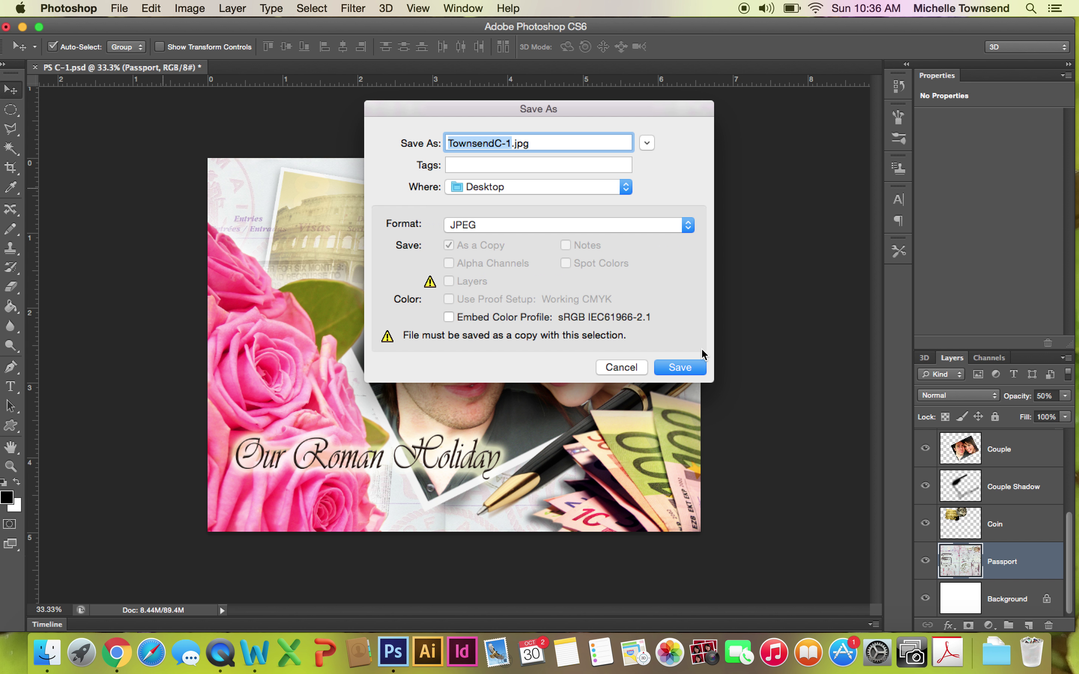
left_click(687, 368)
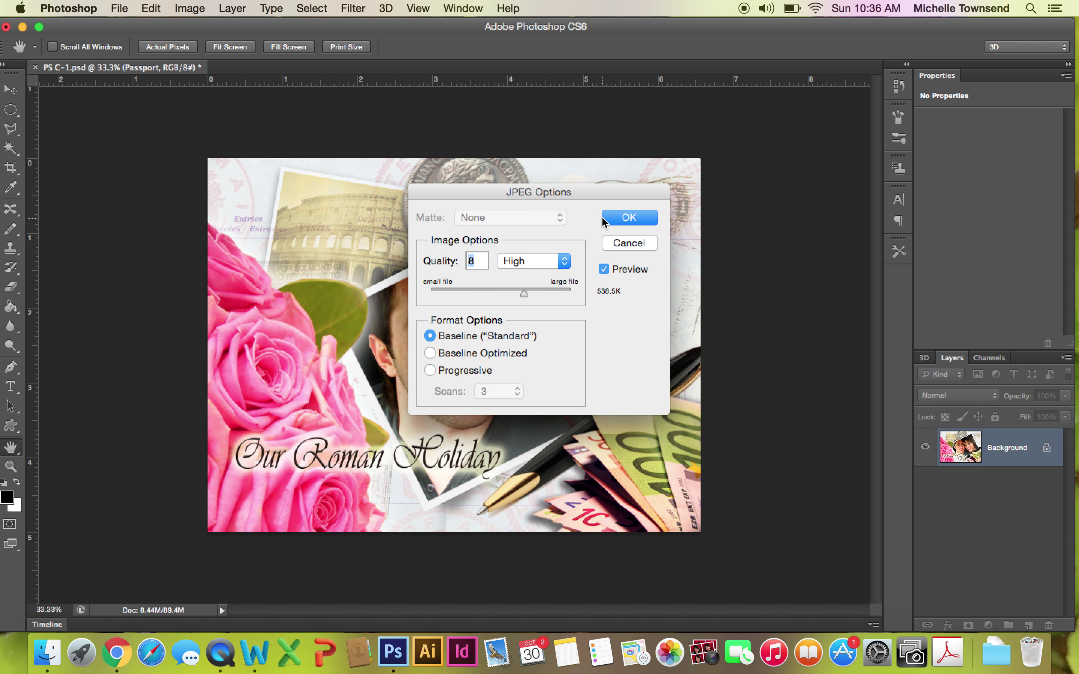
left_click(629, 218)
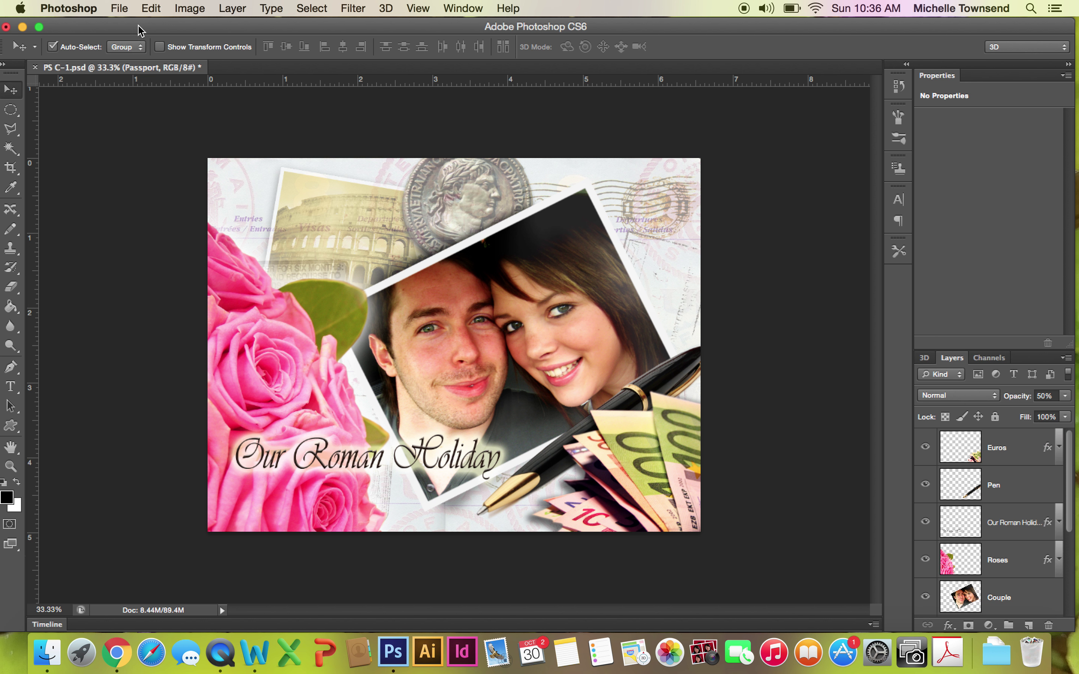
left_click(220, 649)
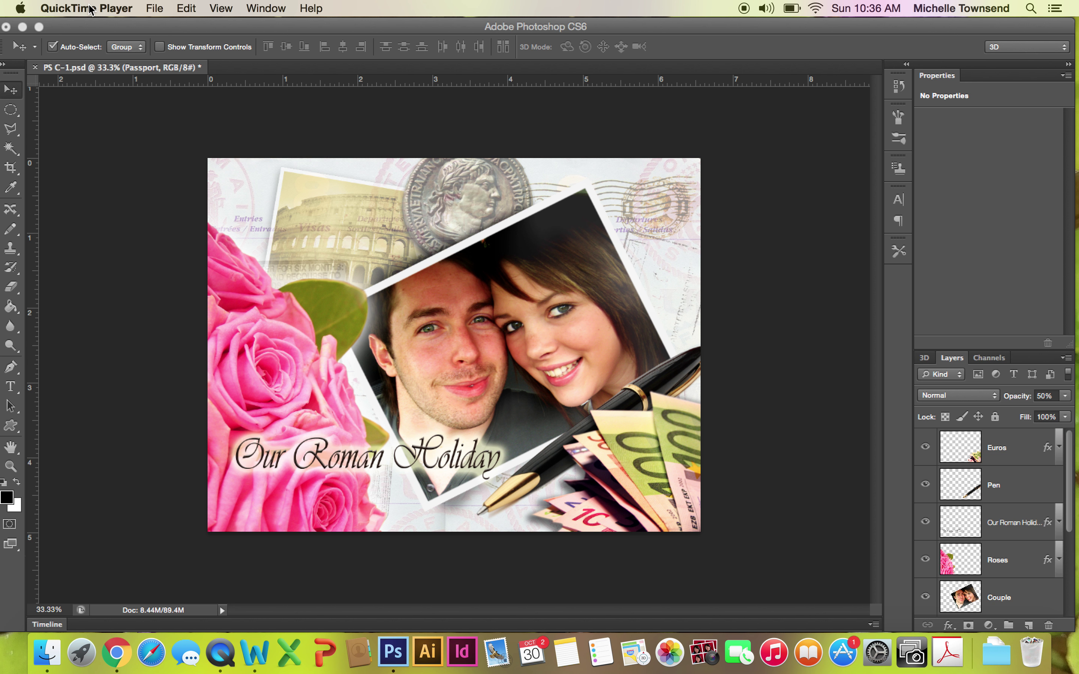
left_click(156, 10)
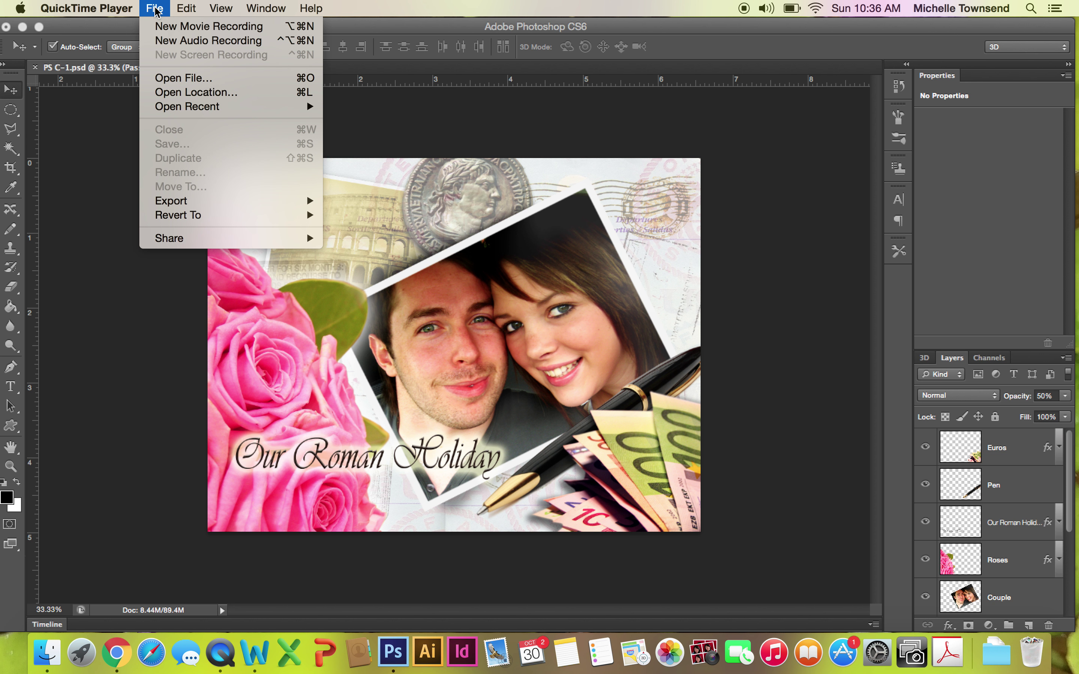
mouse_move(115, 10)
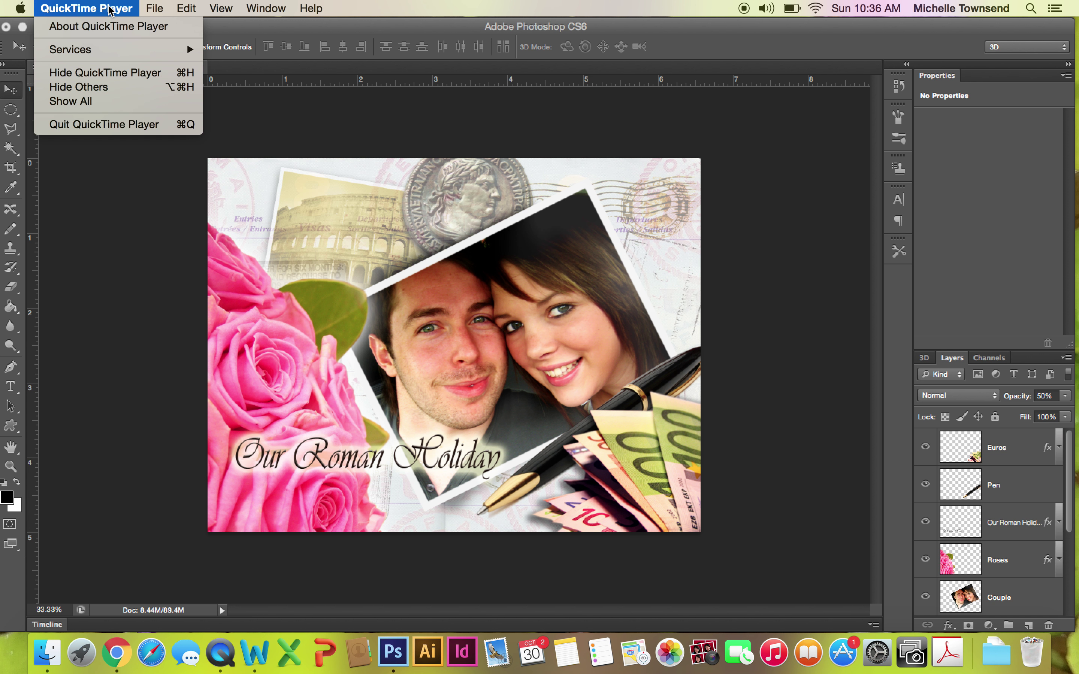
left_click(117, 135)
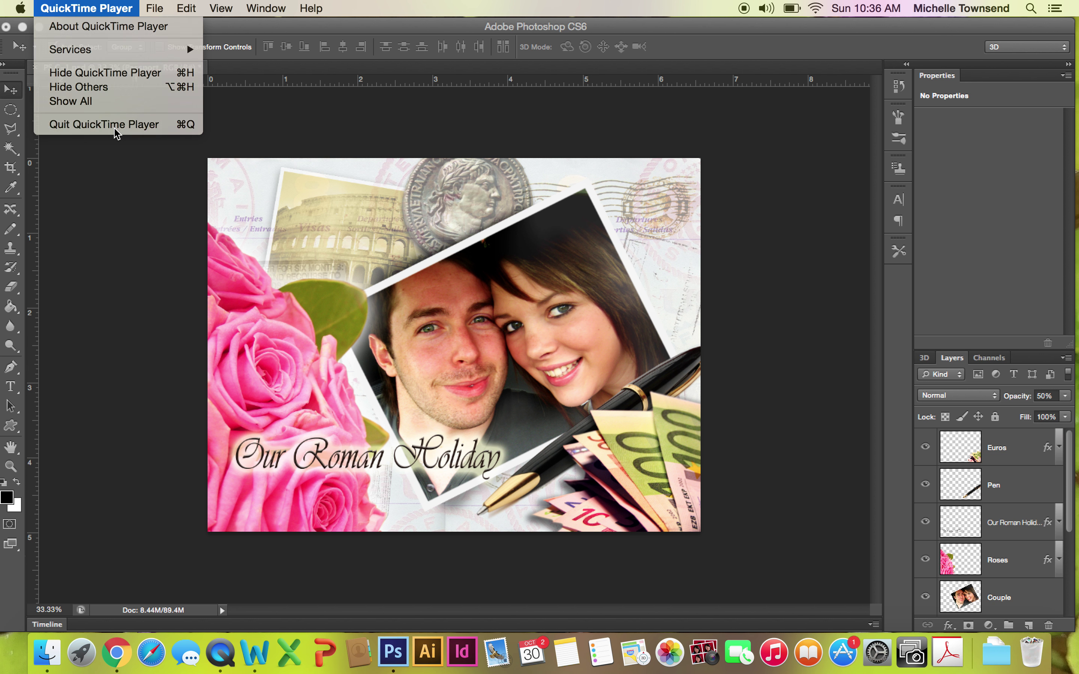